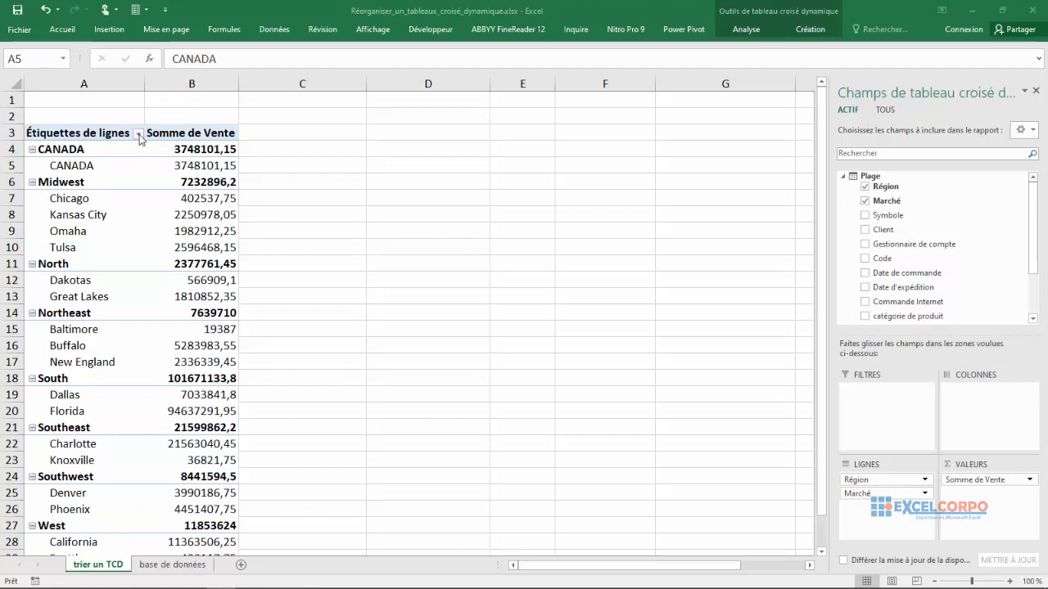
Step: Review the sort options offered for the pivot table's row labels and for its Somme de Vente values
left_click(139, 137)
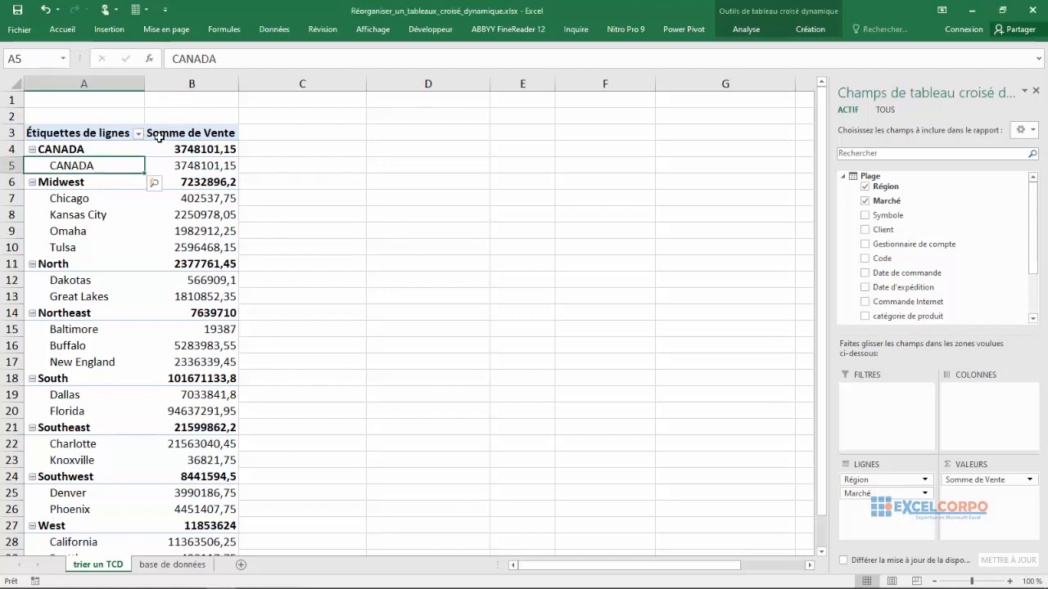
left_click(140, 136)
left_click(214, 220)
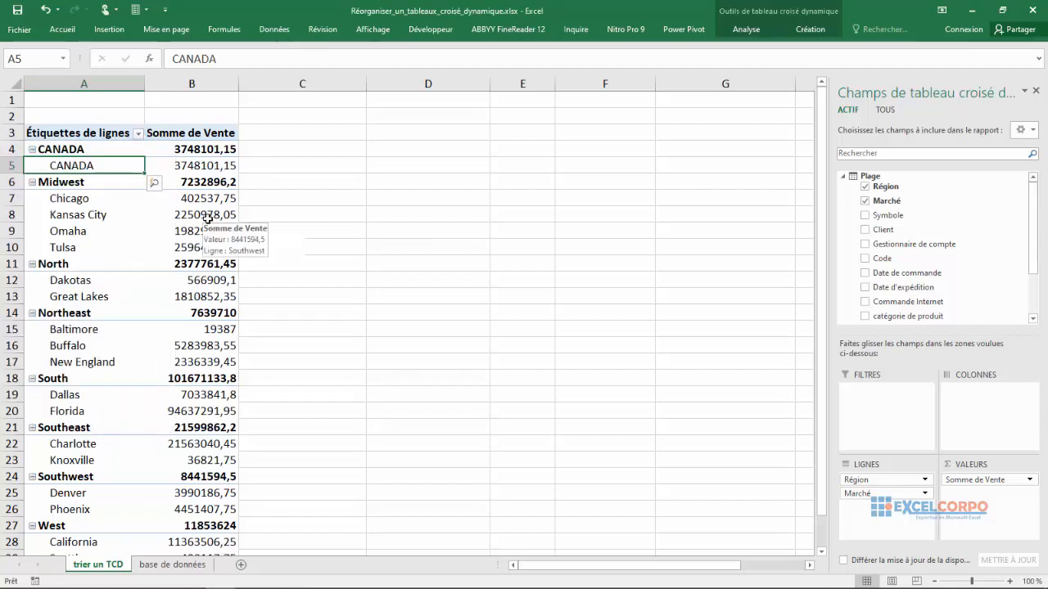
right_click(207, 218)
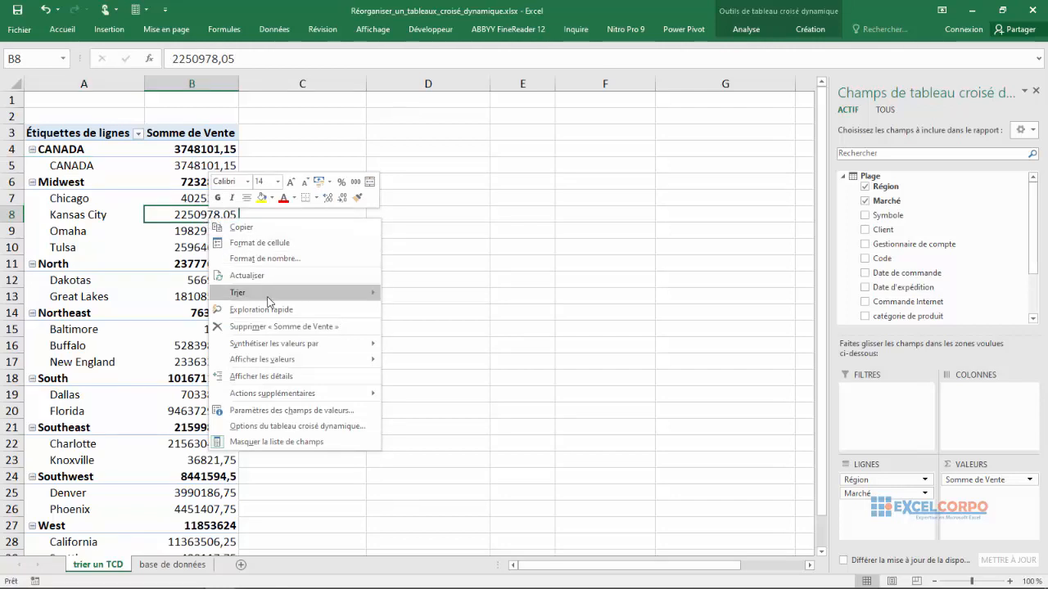
key("Escape")
left_click(87, 182)
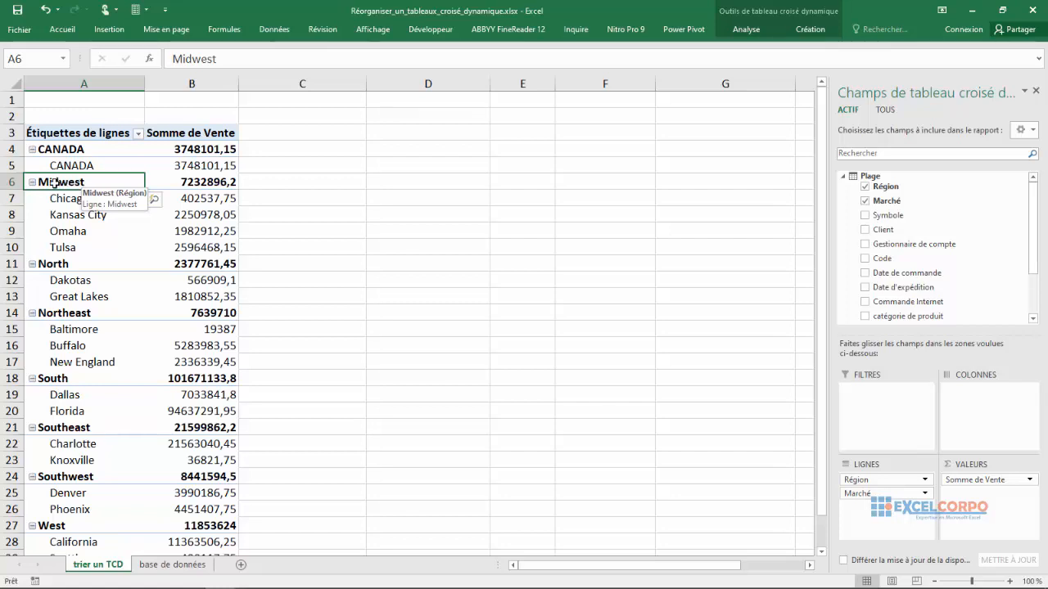
left_click(302, 198)
Step: Inspect the custom sort options for the Dakotas sales value, then close them without sorting
left_click(184, 284)
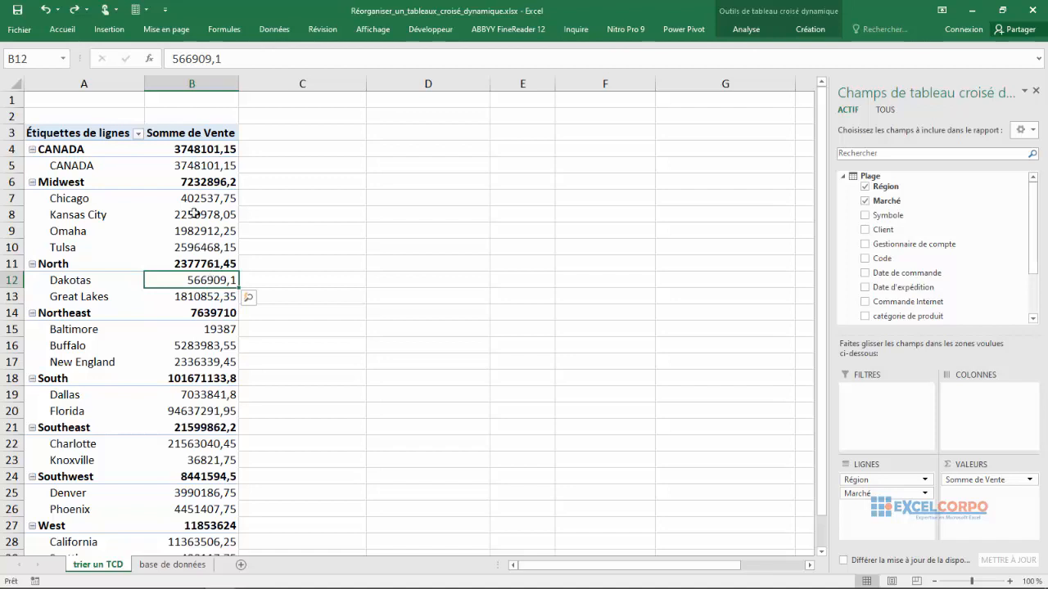
left_click(62, 30)
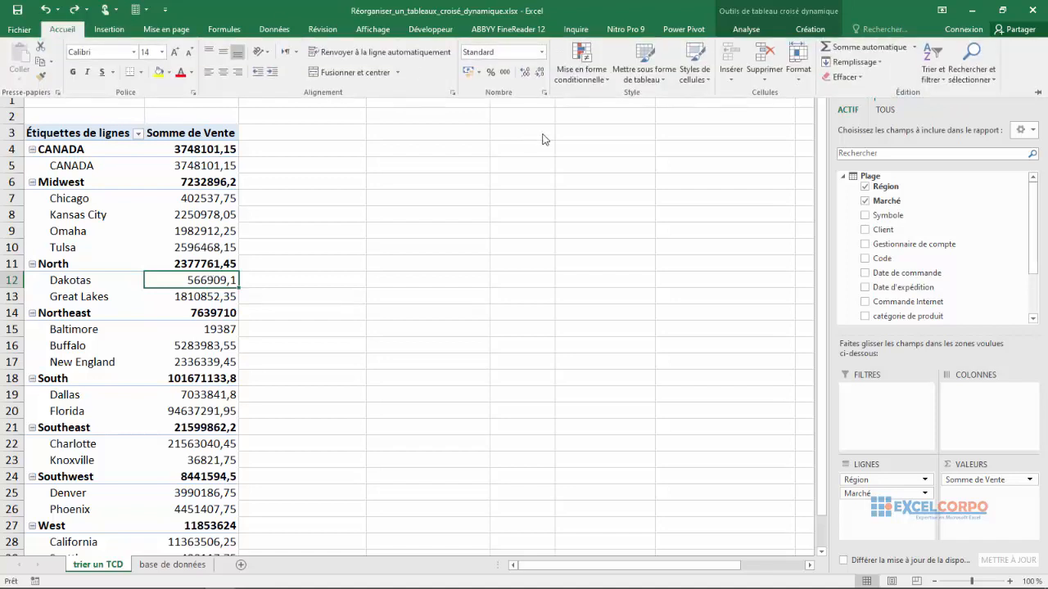
left_click(941, 83)
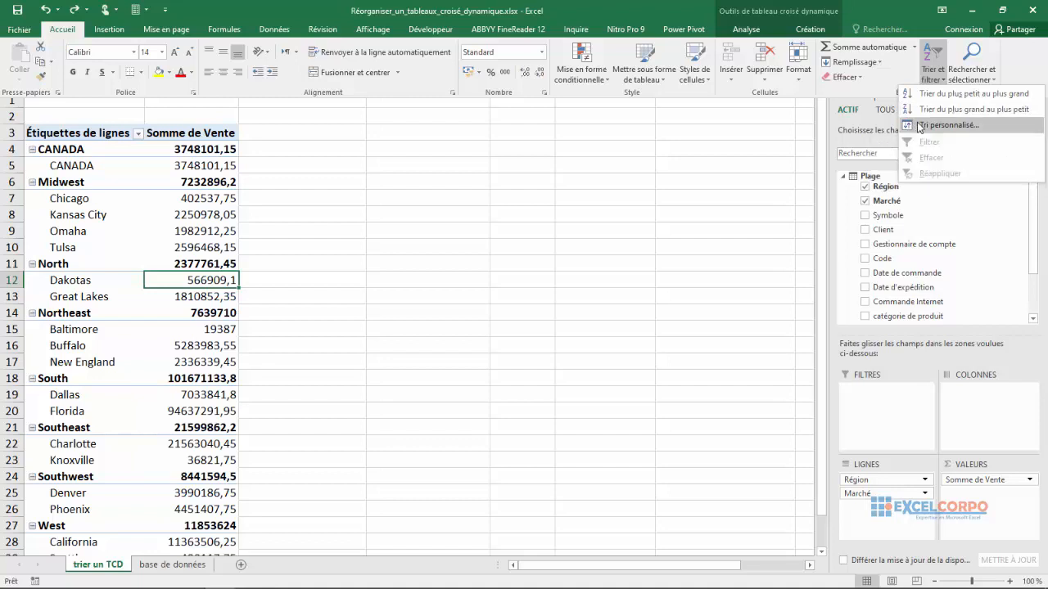
left_click(932, 126)
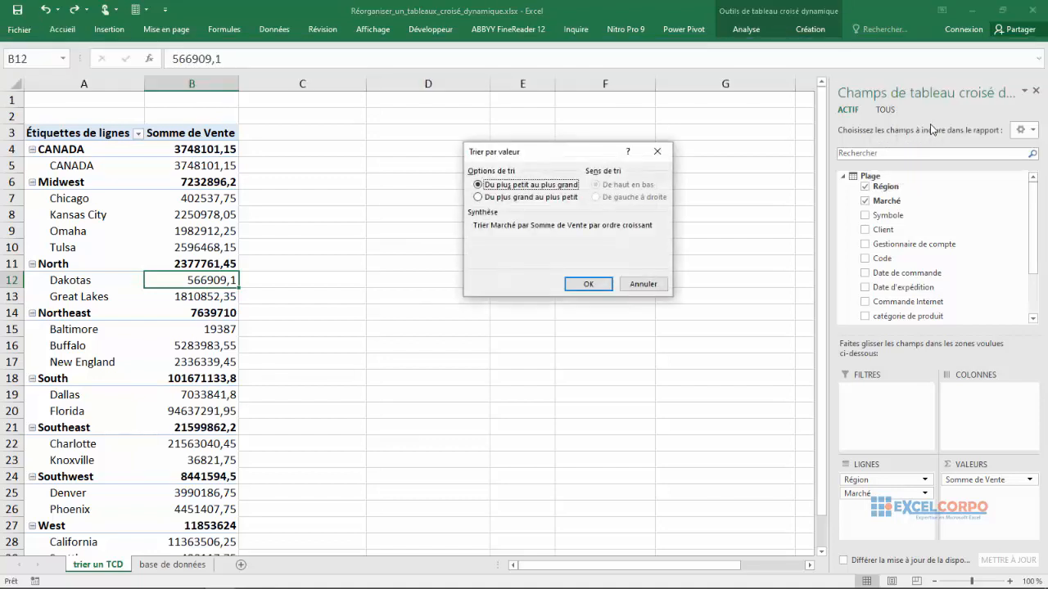
left_click(670, 155)
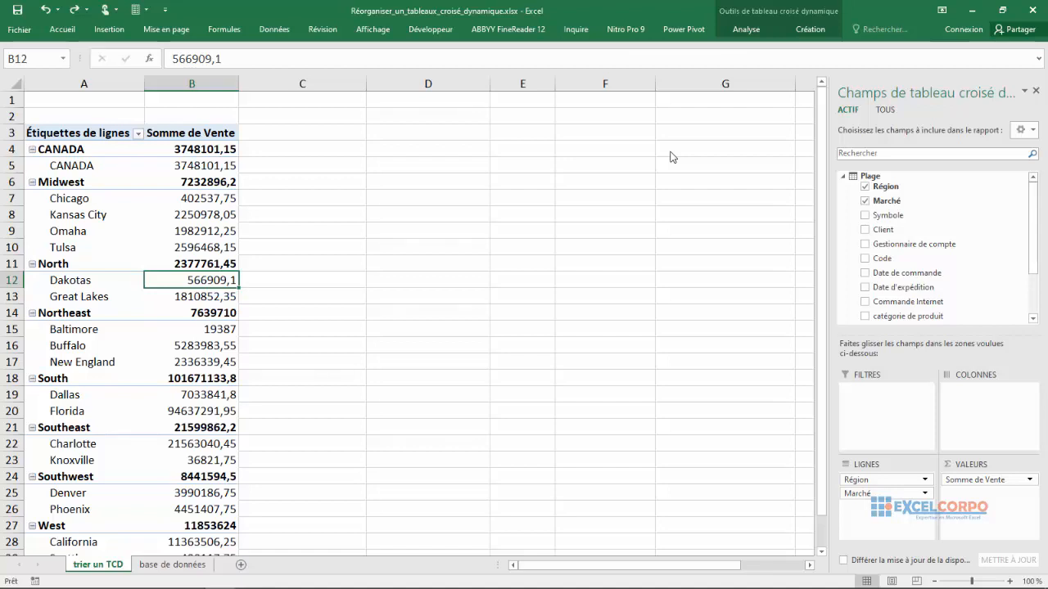
Step: Examine the order of the region labels in the pivot table, from CANADA down to West
left_click(172, 201)
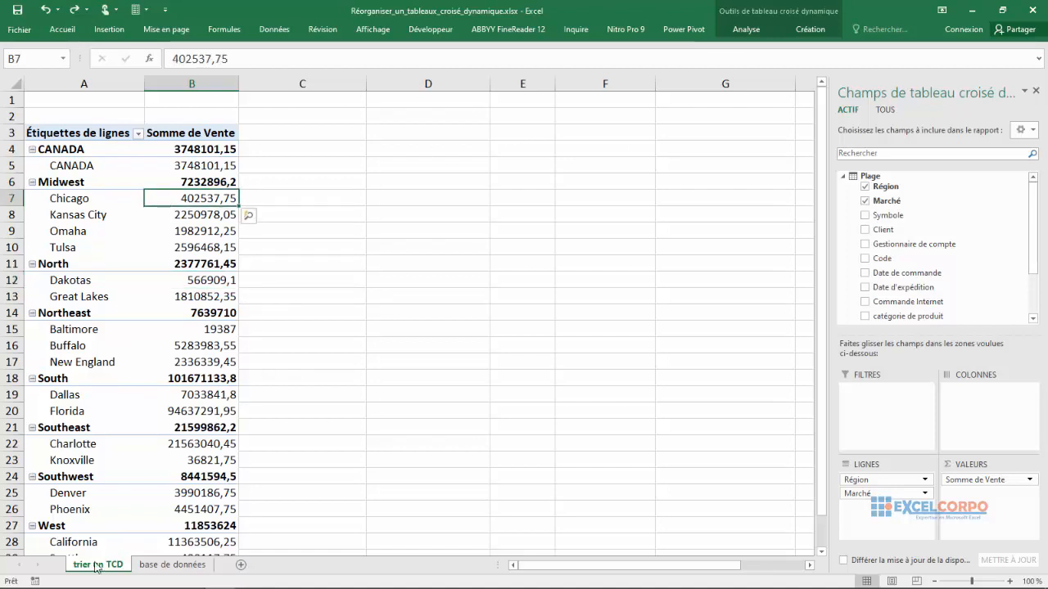
left_click(81, 313)
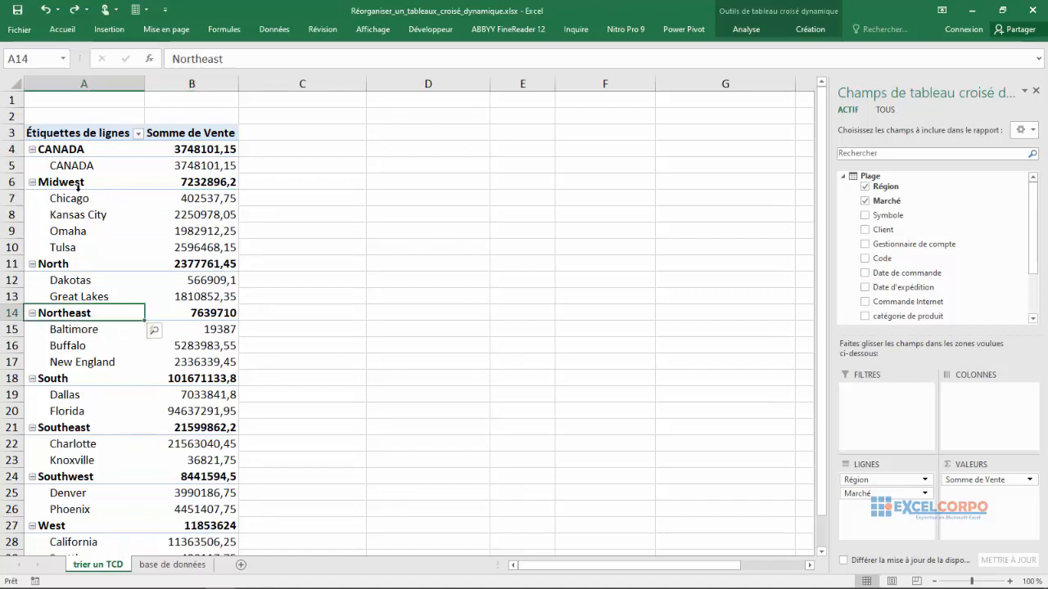
left_click(74, 150)
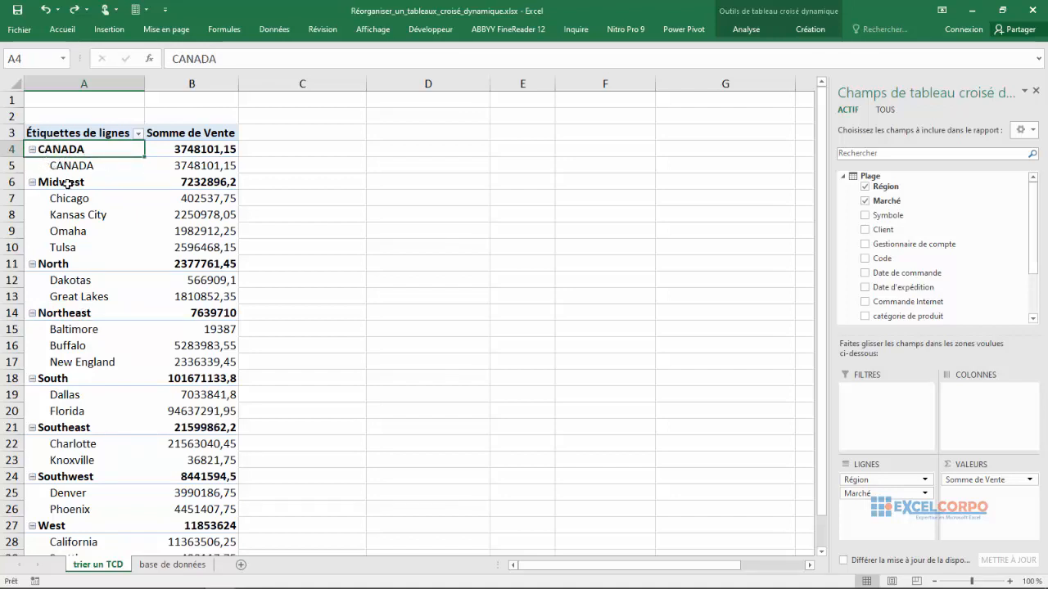
left_click(80, 183)
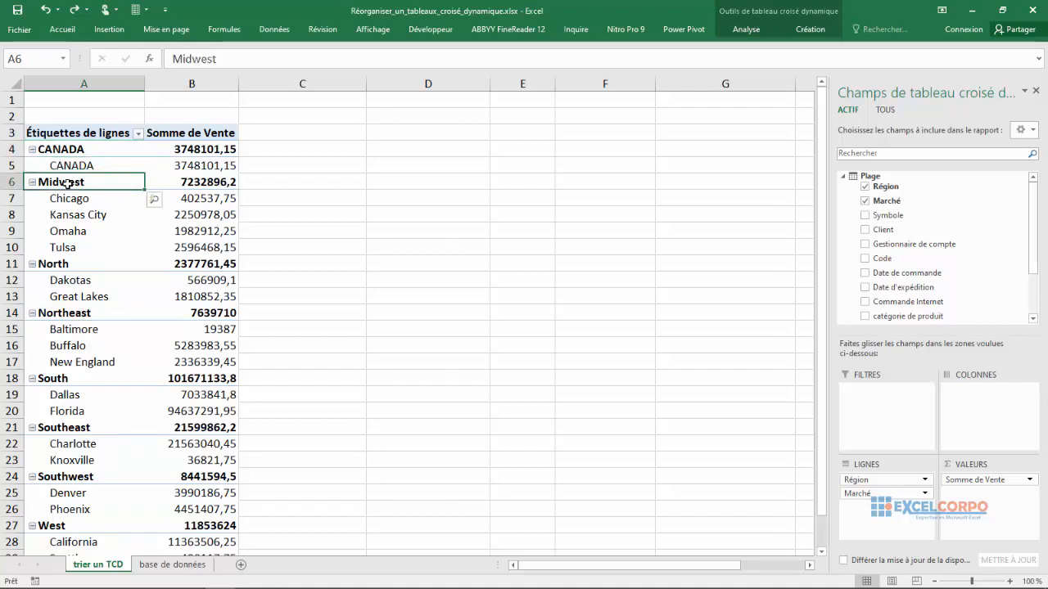
left_click(56, 263)
left_click(45, 314)
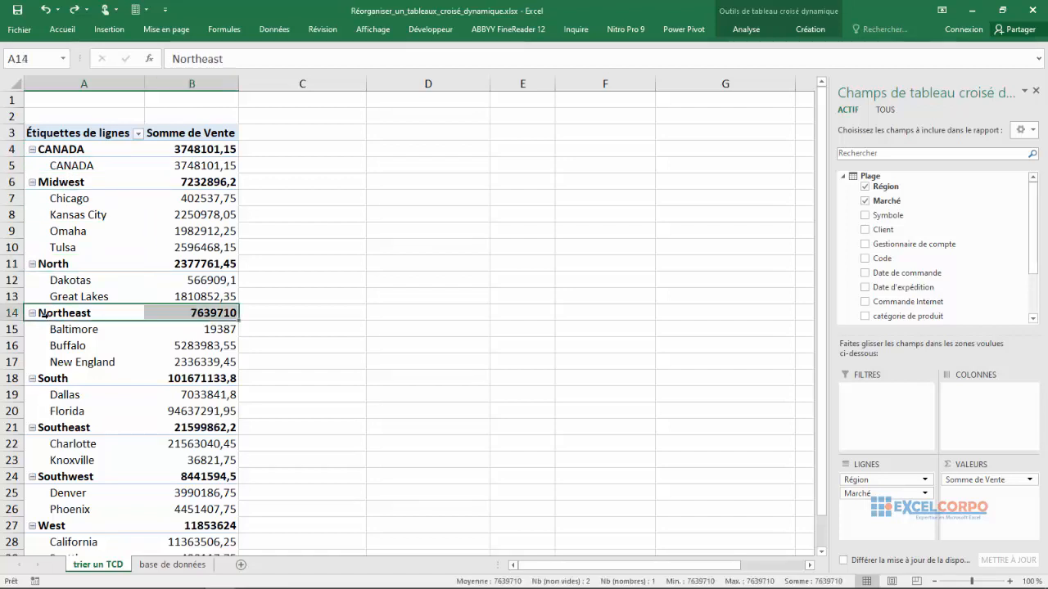
left_click(51, 380)
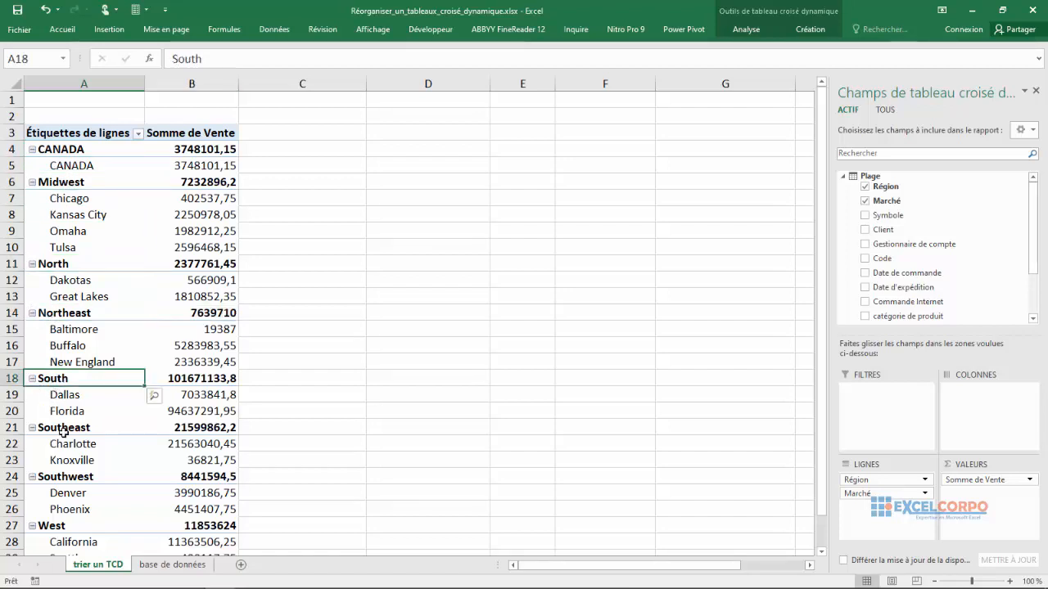
left_click(62, 430)
left_click(56, 479)
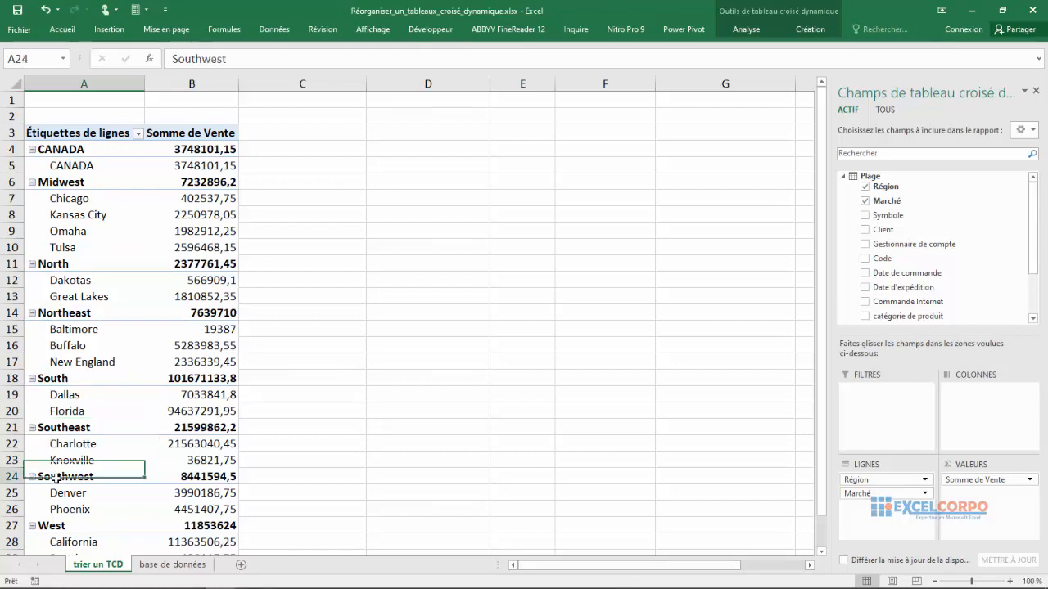
left_click(54, 528)
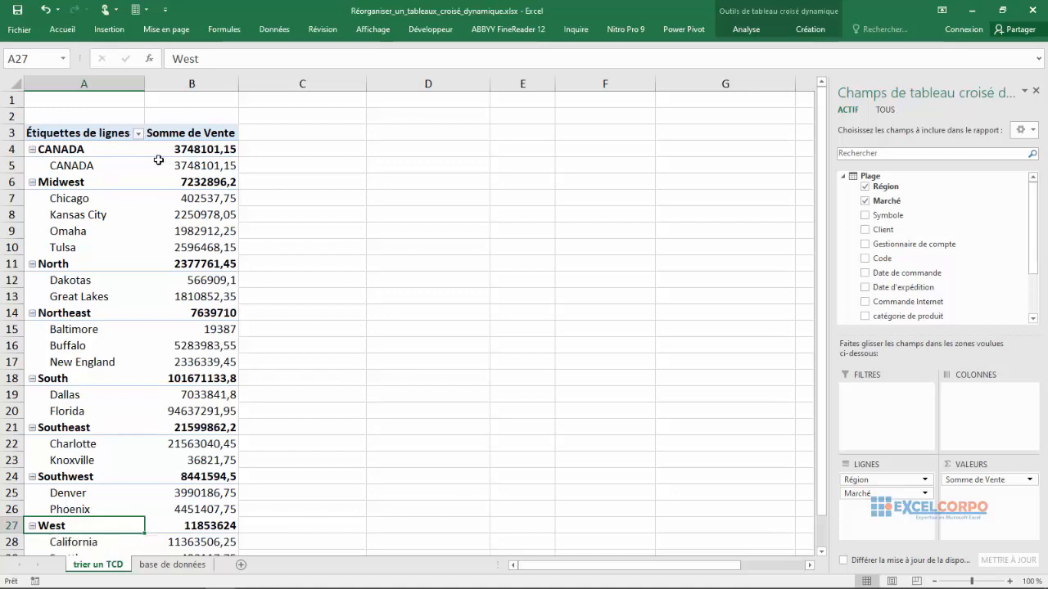
Step: Examine the order of the market labels listed under the CANADA and Midwest regions
left_click(96, 165)
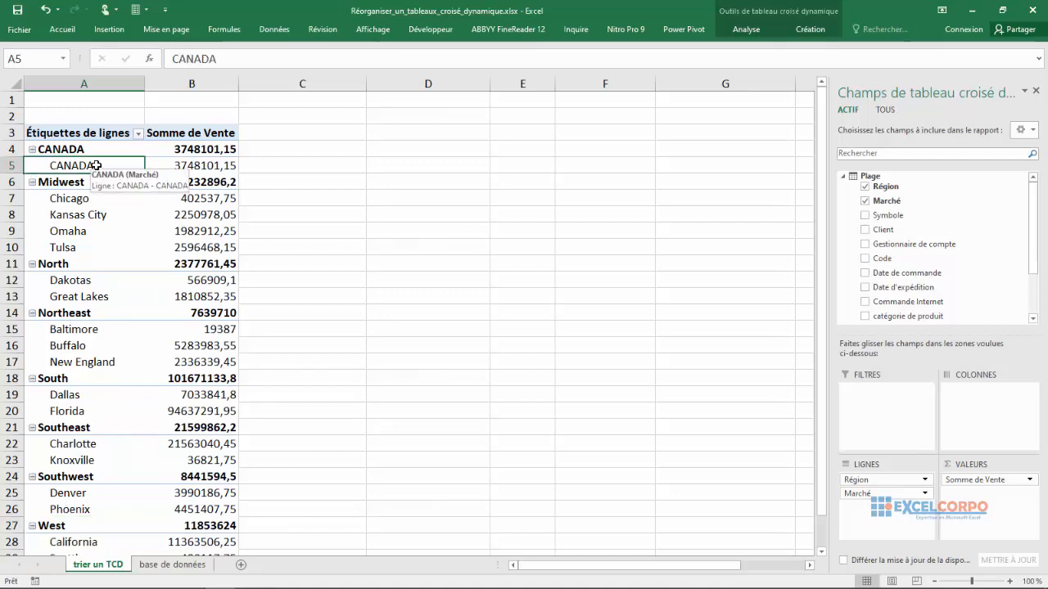
left_click(75, 201)
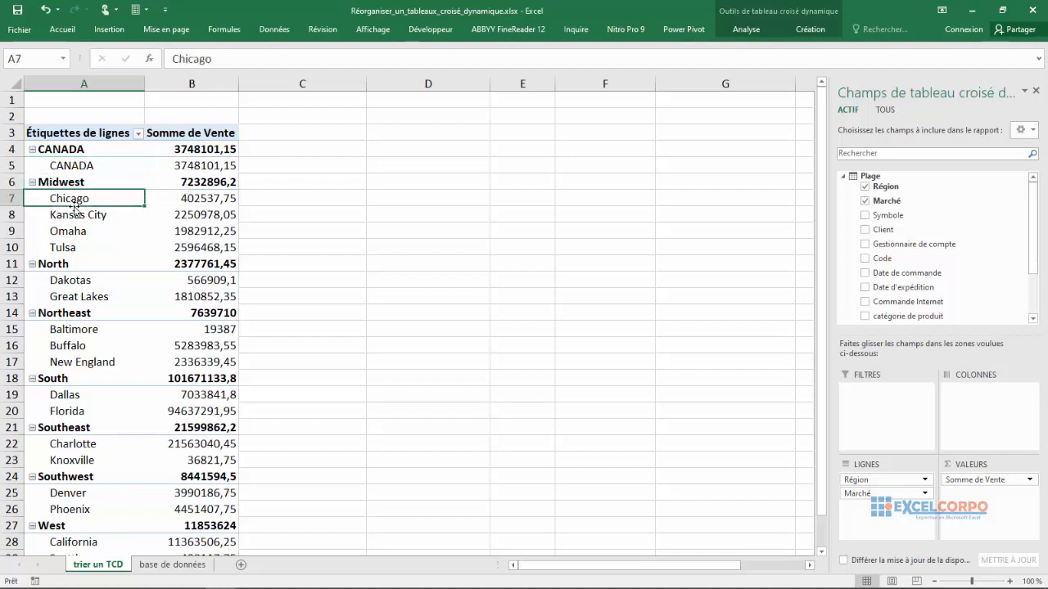
left_click(70, 218)
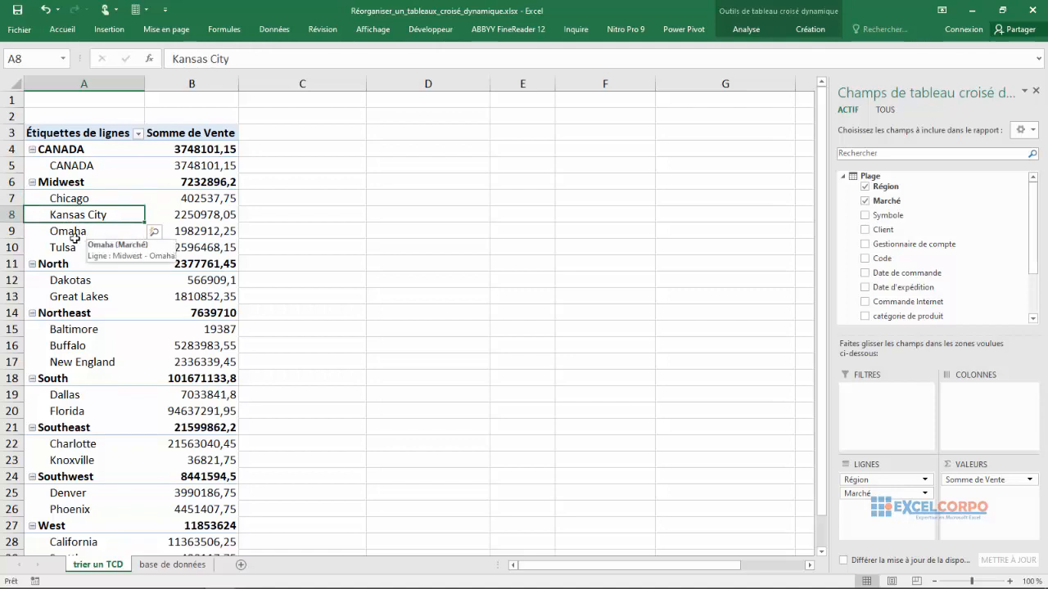
left_click(63, 232)
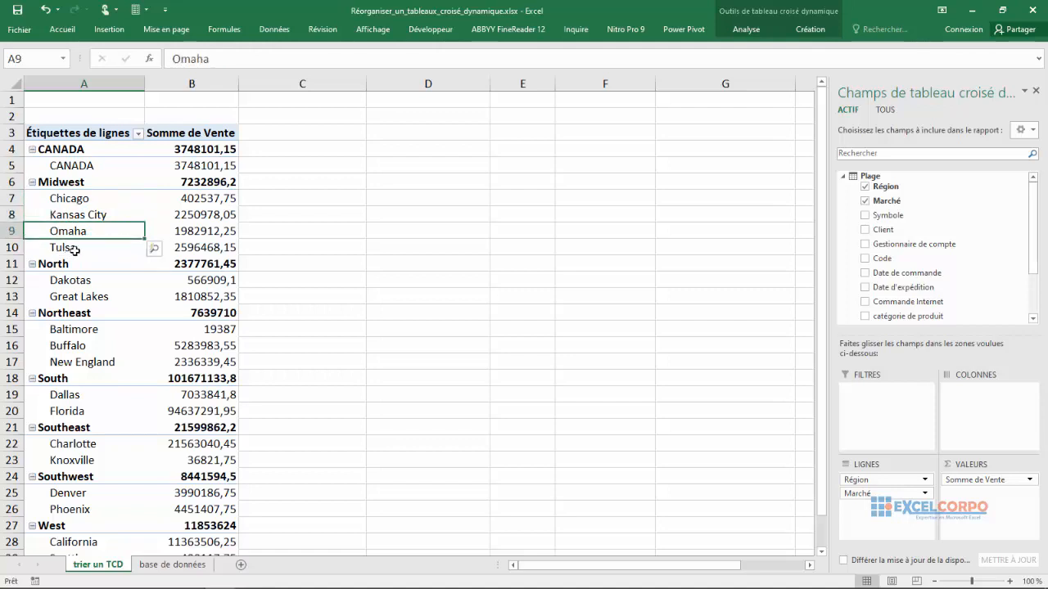
left_click(64, 248)
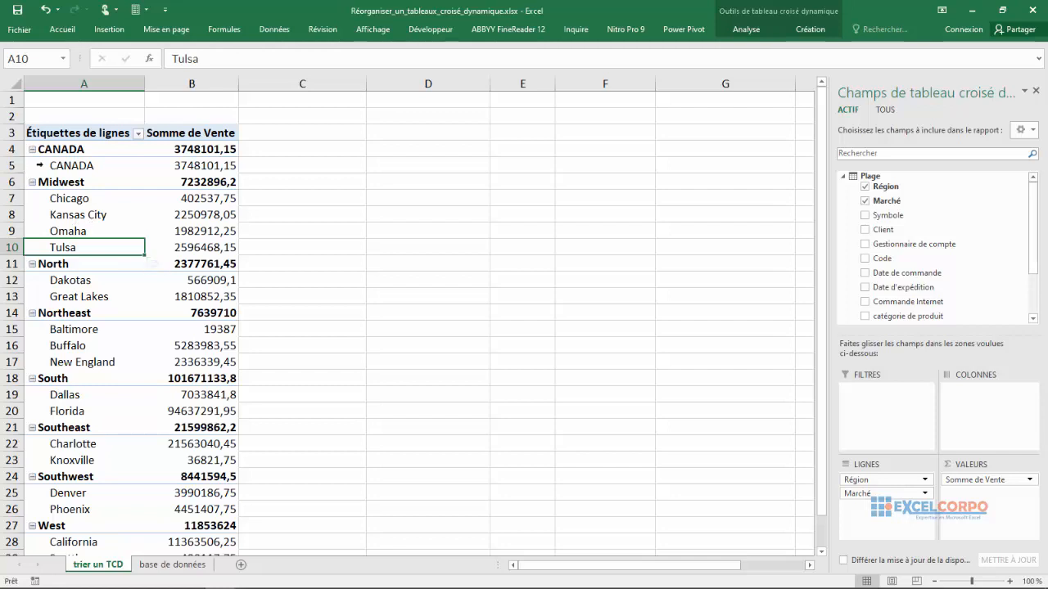
Step: Compare the sales value of the CANADA region with that of the CANADA market beneath it
left_click(64, 150)
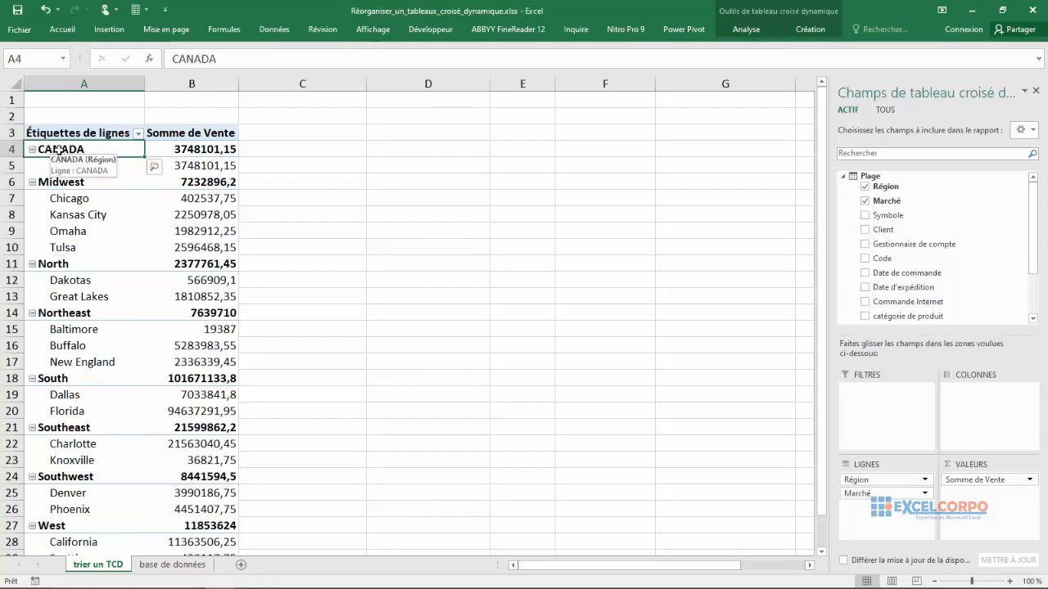
key("Right")
key("Left")
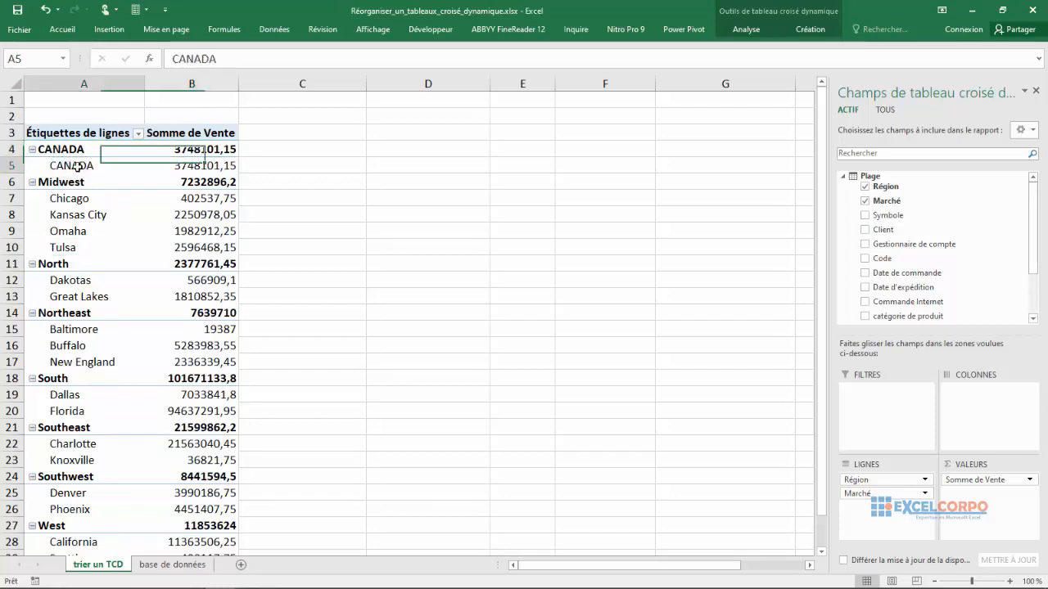
key("Down")
left_click(212, 167)
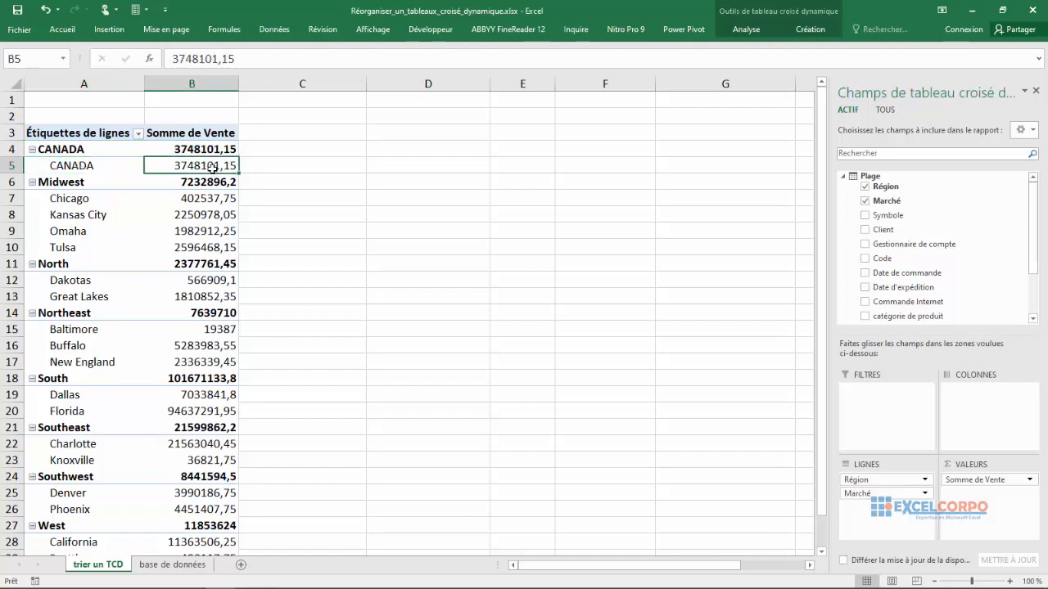
mouse_move(212, 168)
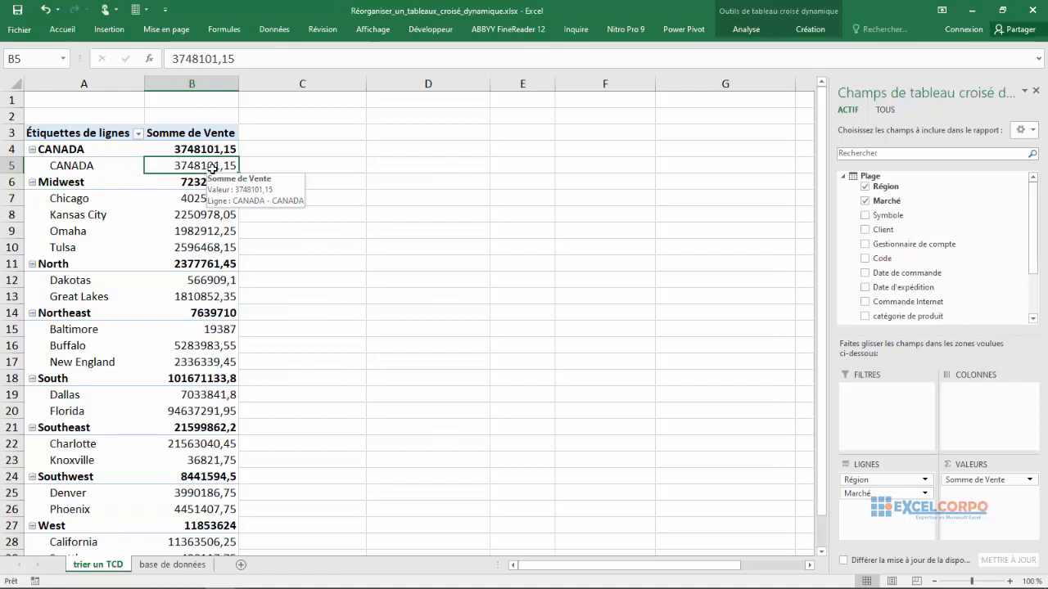
Step: Sort the pivot table's region labels in descending order, from Z to A
left_click(87, 152)
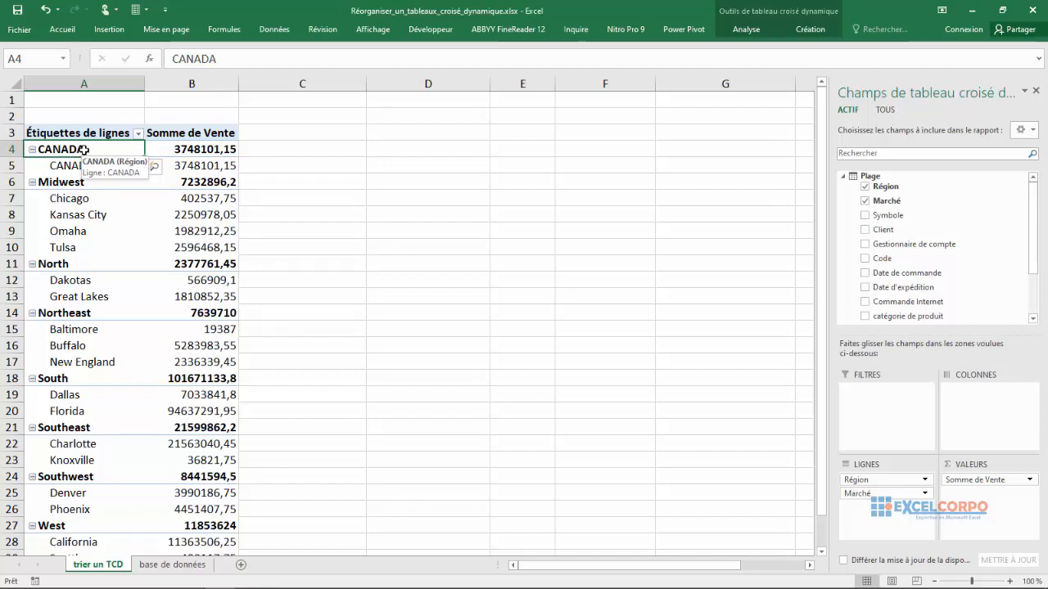
left_click(62, 29)
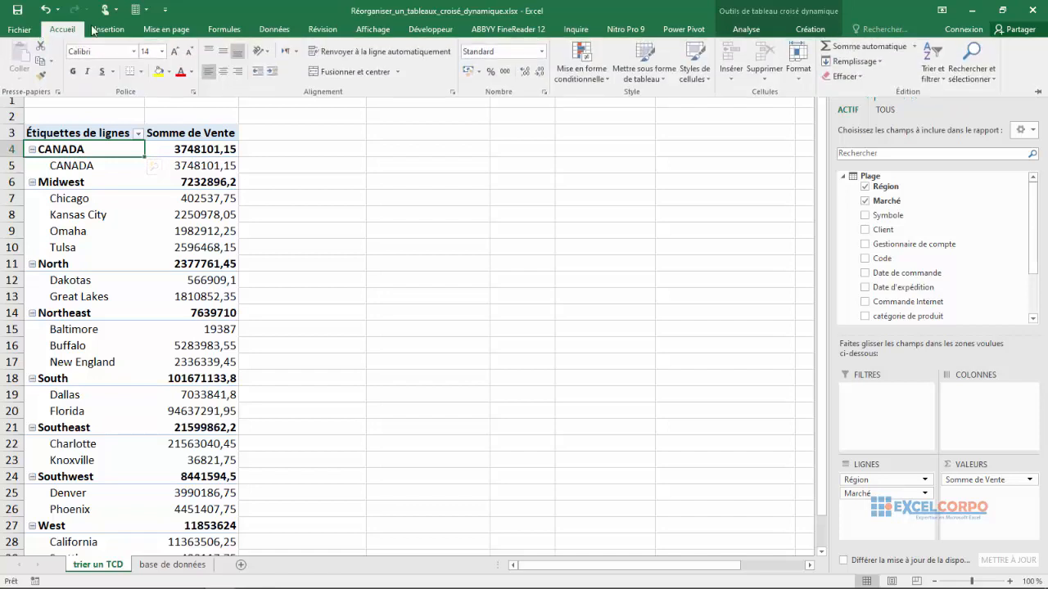
left_click(939, 75)
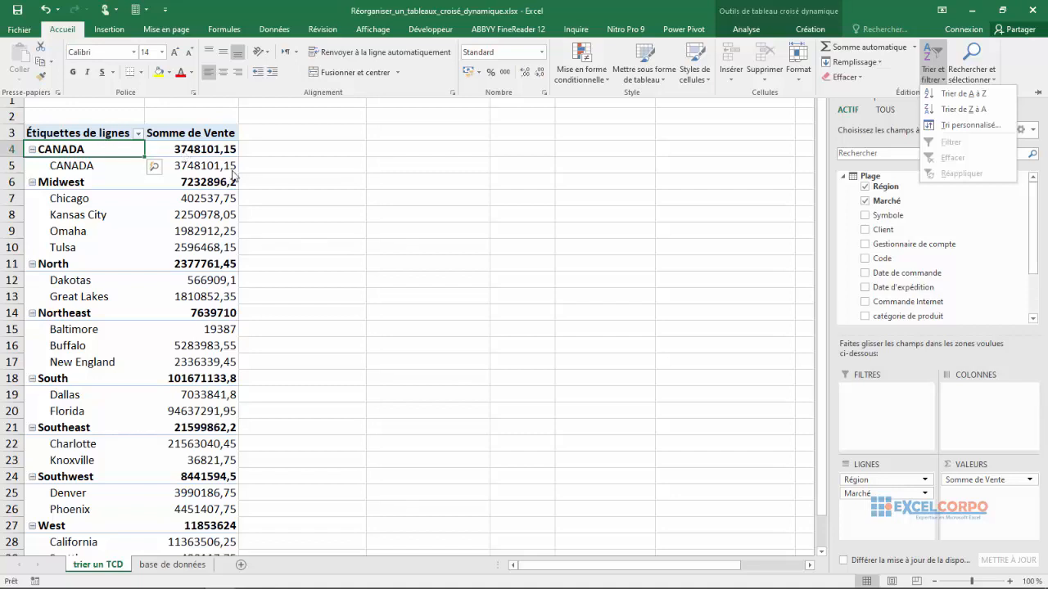
left_click(980, 110)
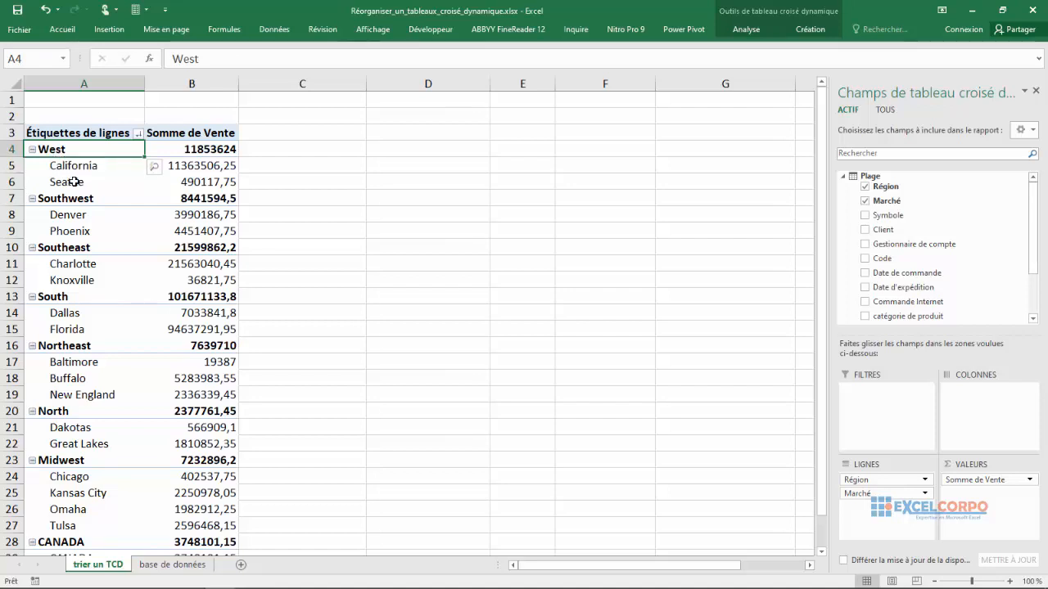
Step: Check the order of the California and Seattle markets within the West region
left_click(64, 163)
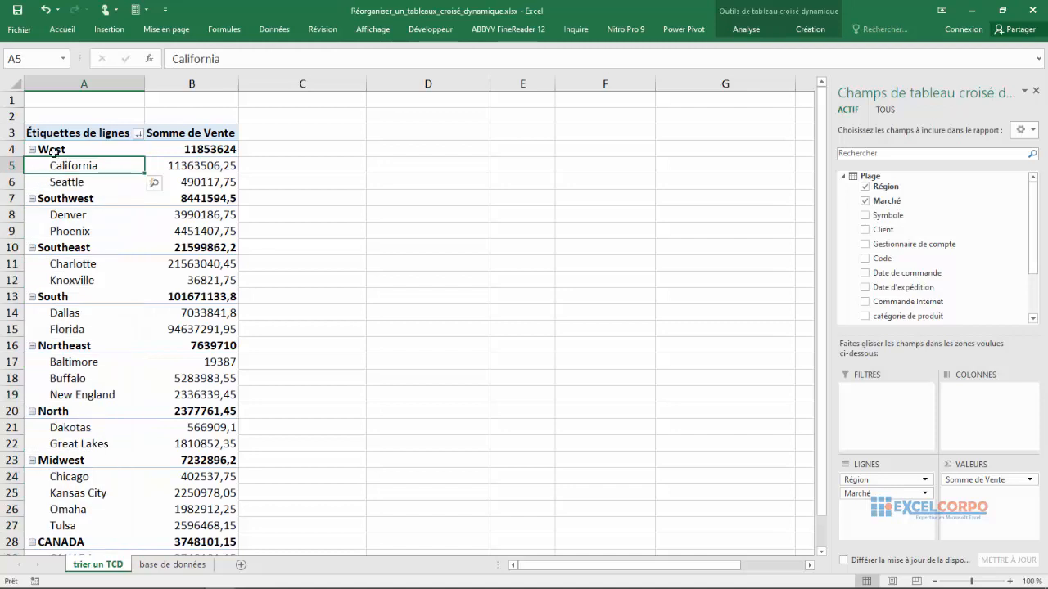
left_click(81, 171)
left_click(67, 184)
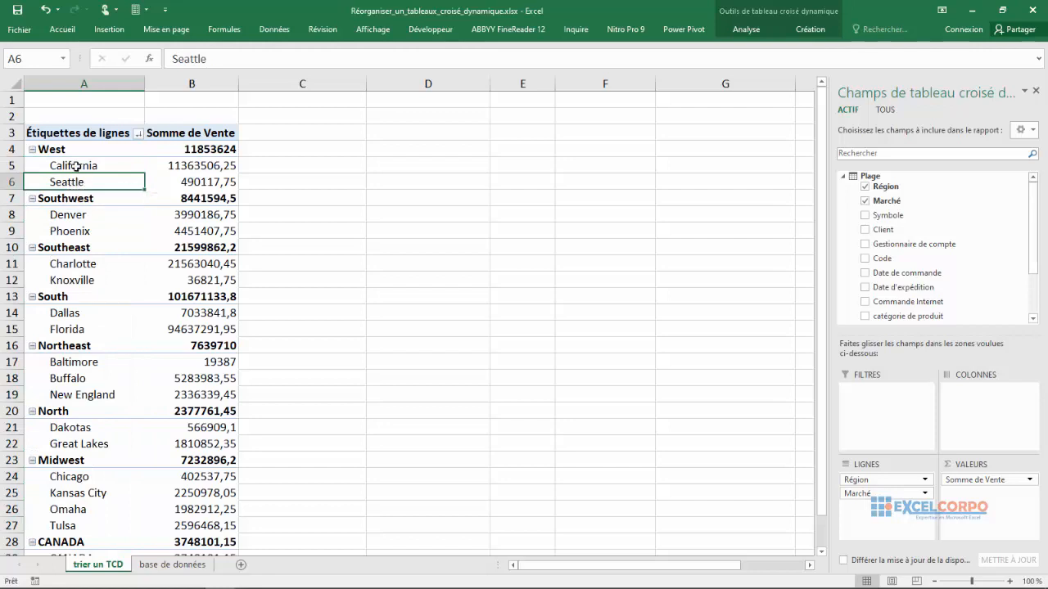
left_click(75, 164)
left_click(59, 149)
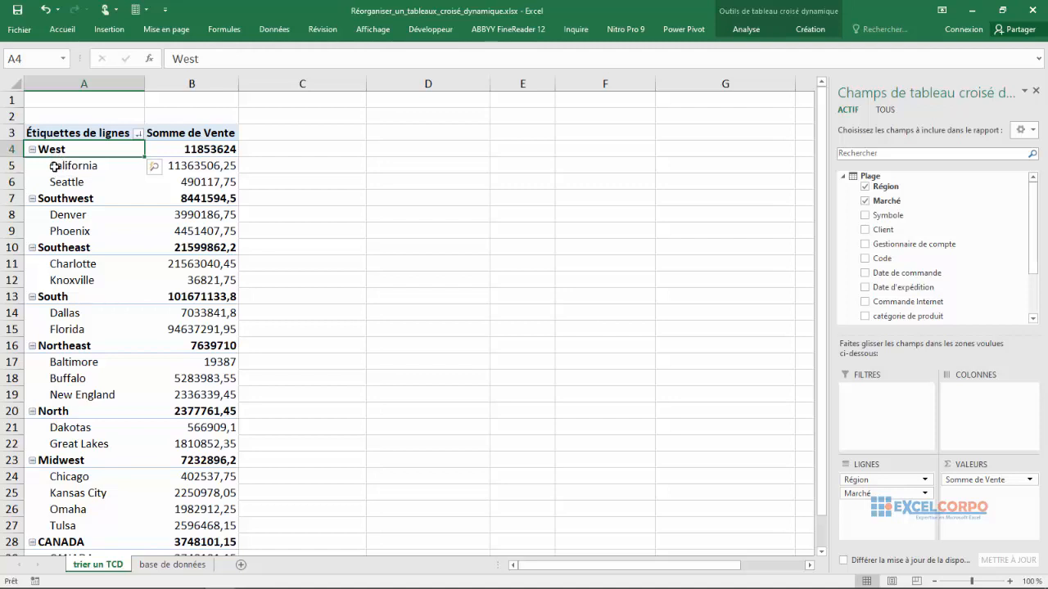
Step: Sort the market labels within each region in descending order, from Z to A
left_click(54, 166)
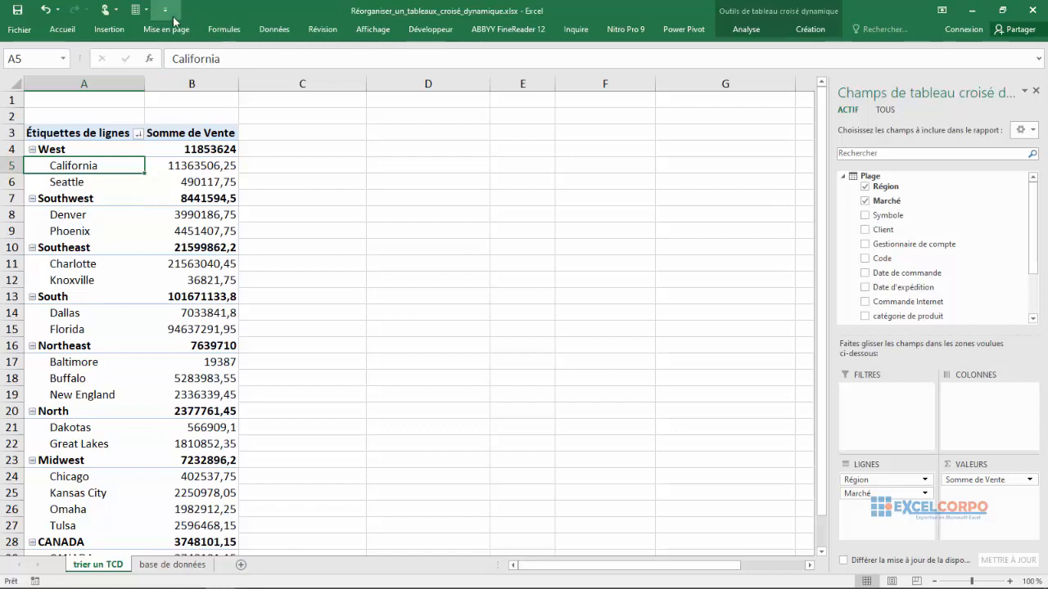
left_click(81, 32)
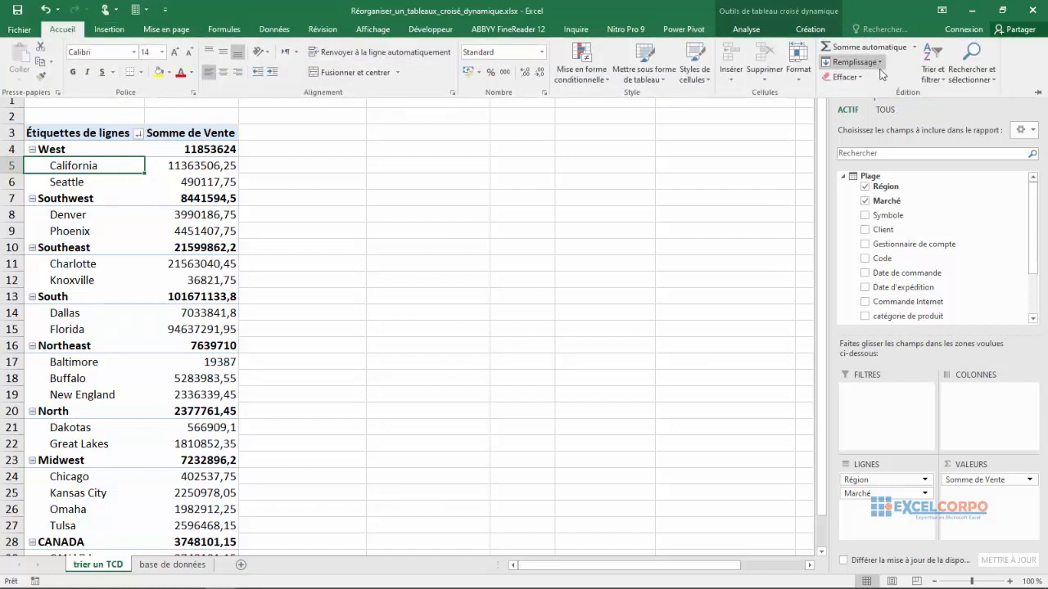
left_click(948, 82)
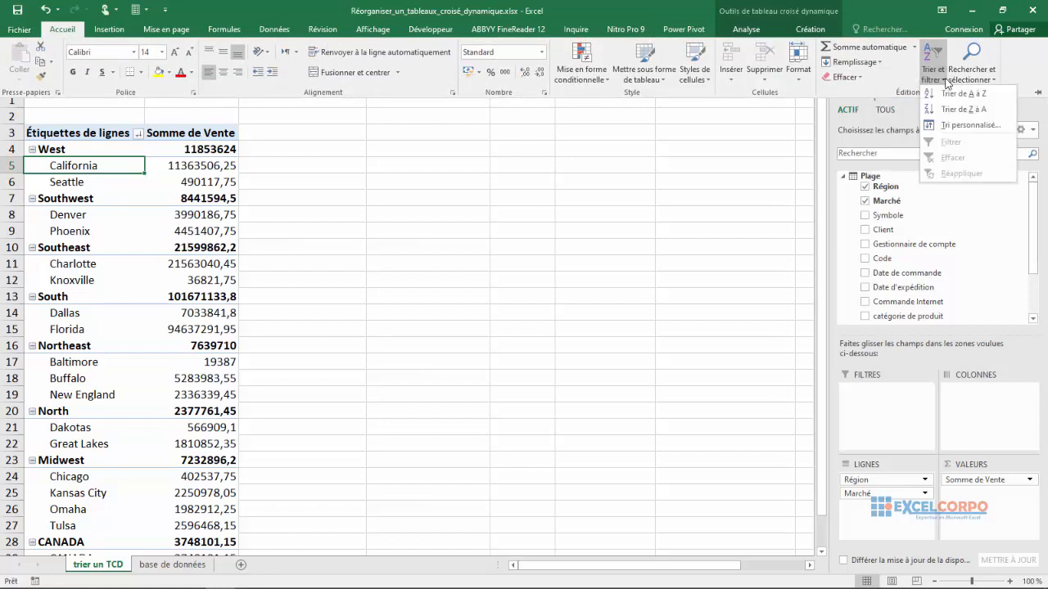
left_click(944, 109)
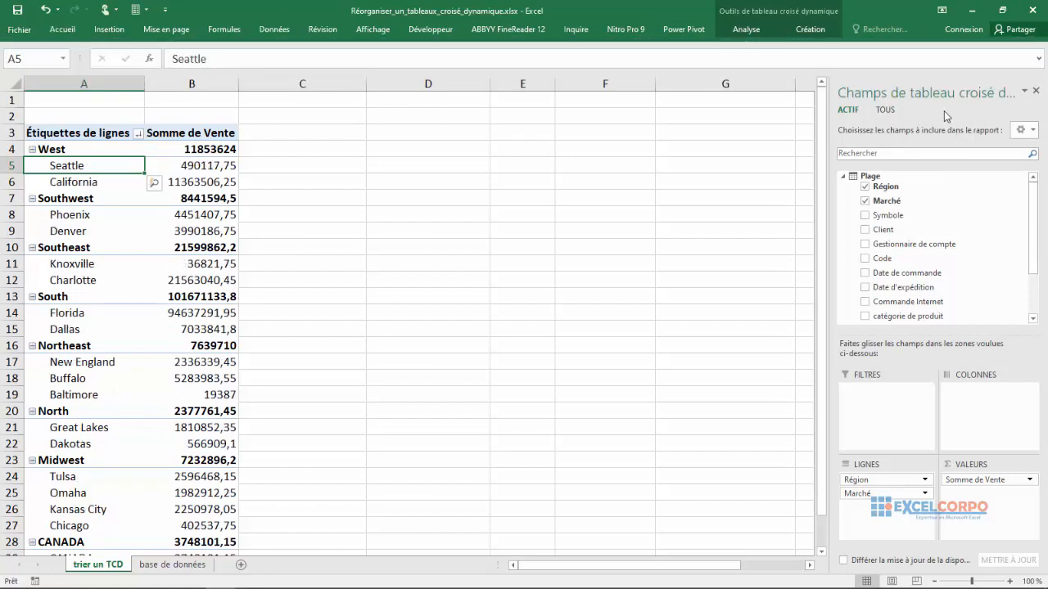
left_click(82, 185)
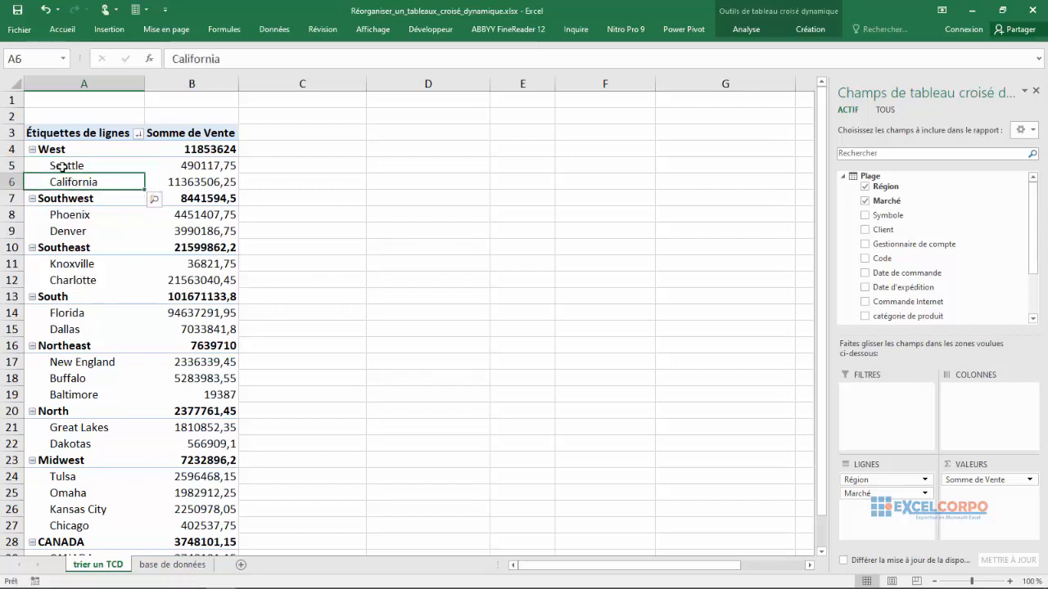
left_click(62, 167)
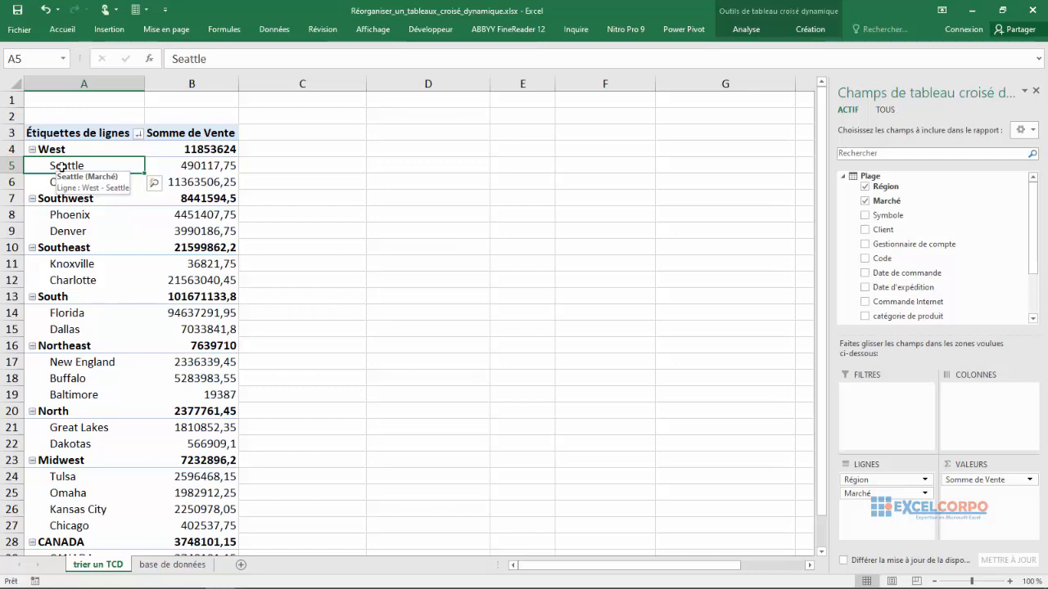
Step: Sort the regions by their total Somme de Vente, from largest to smallest
left_click(213, 146)
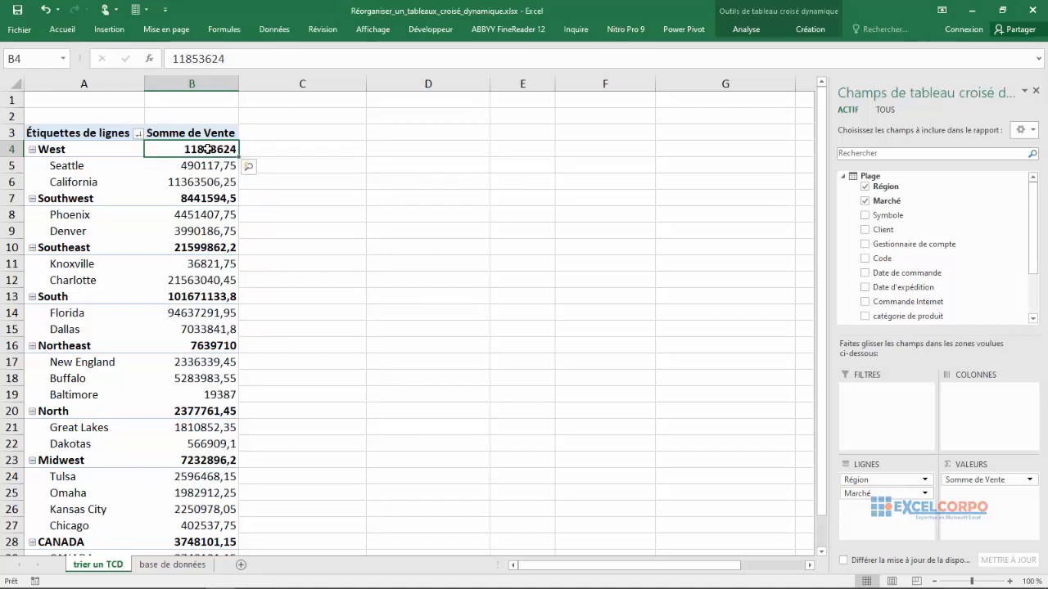
right_click(208, 148)
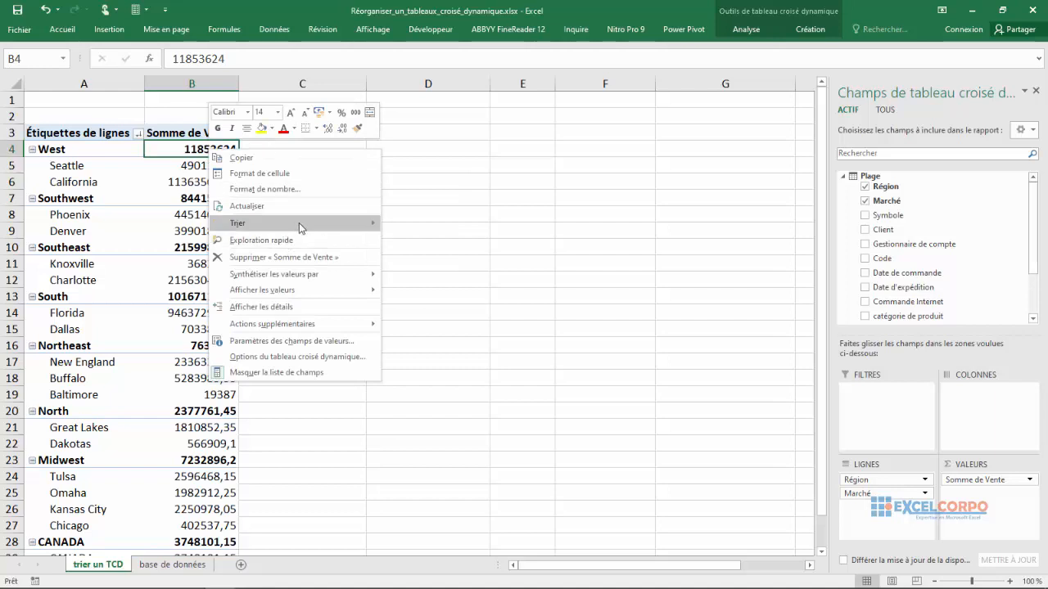
mouse_move(305, 223)
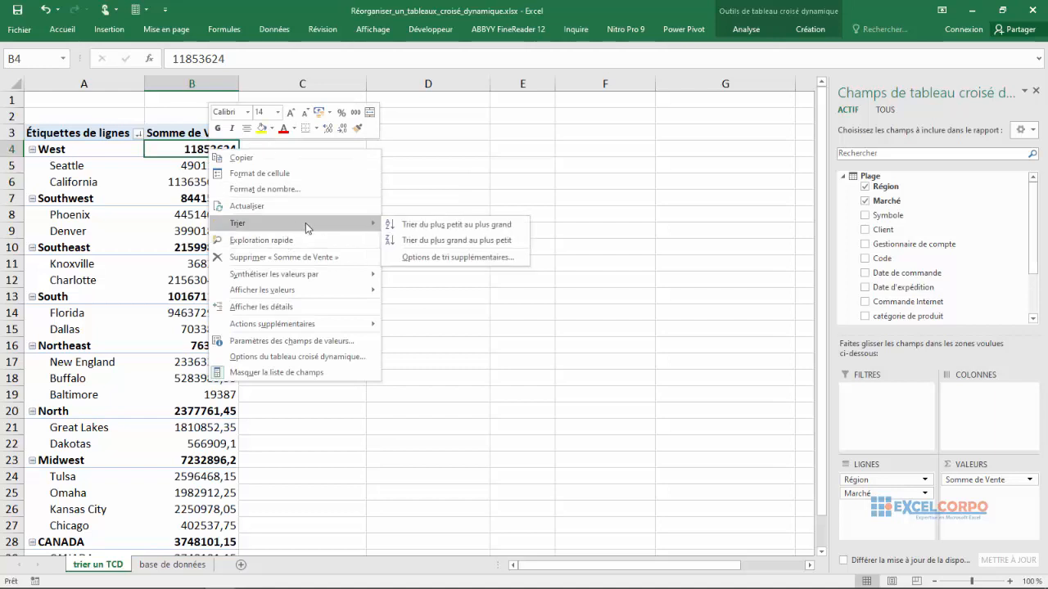
left_click(456, 241)
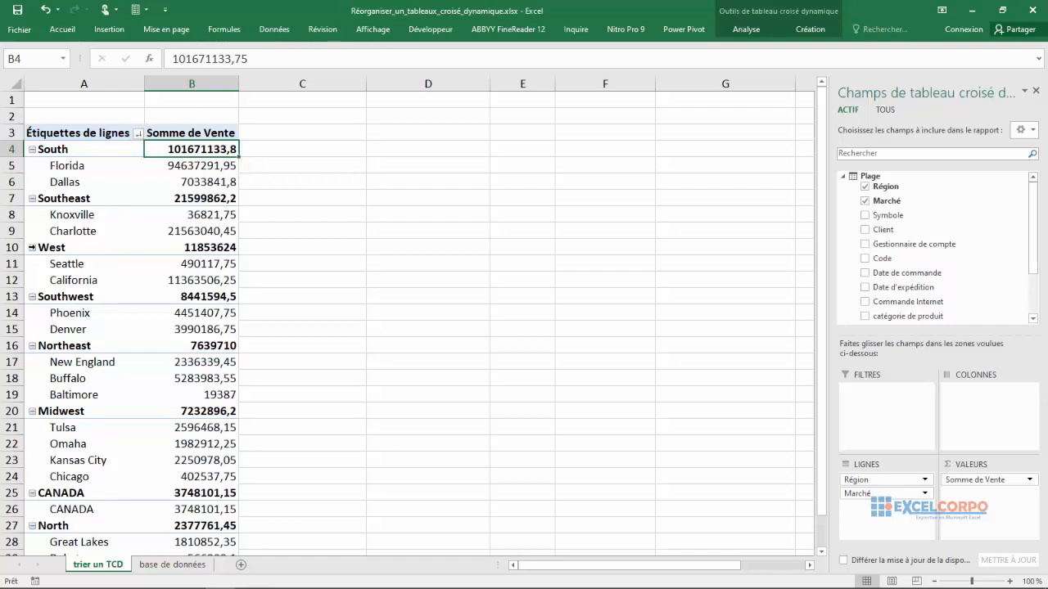
left_click(61, 149)
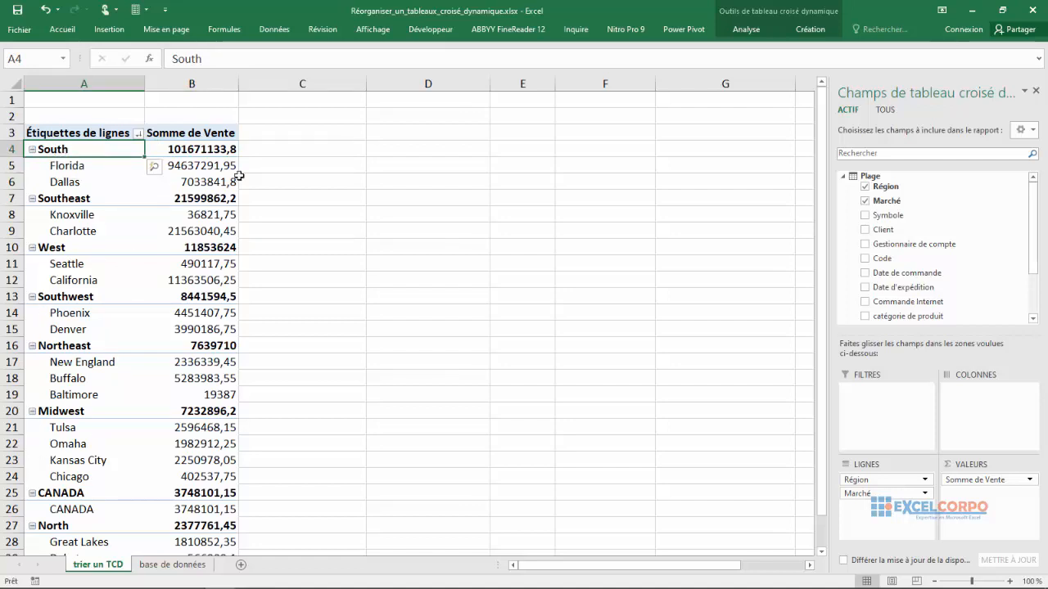
left_click(212, 152)
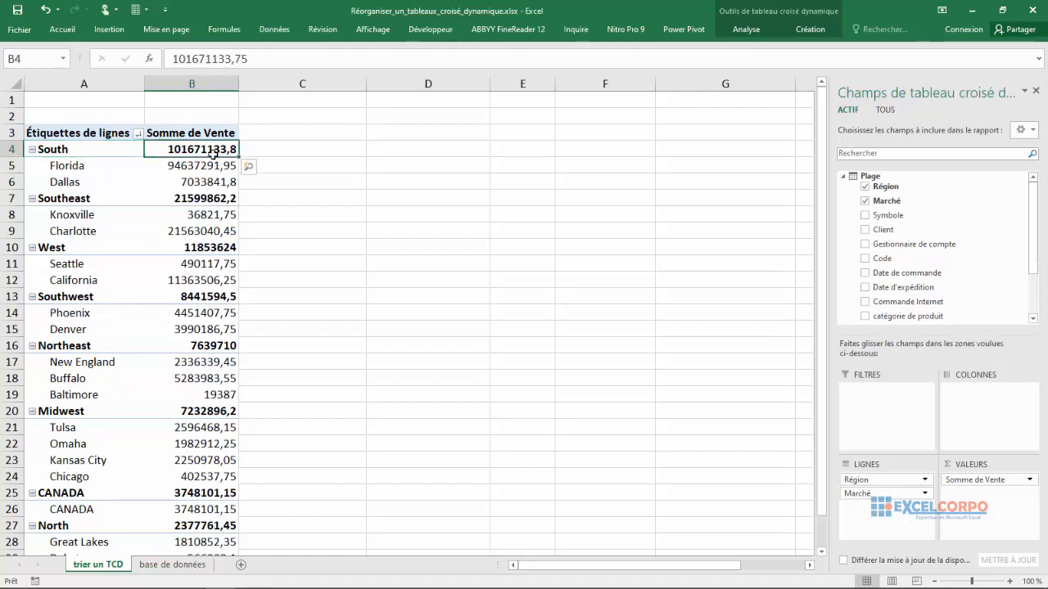
Step: Sort the markets within each region by Somme de Vente, from largest to smallest
left_click(168, 164)
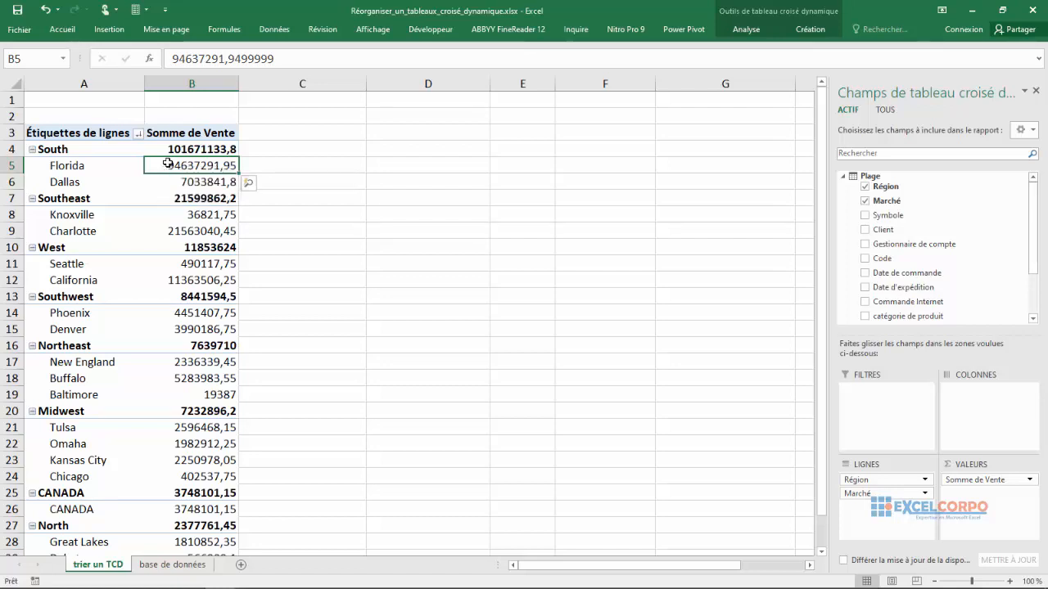
right_click(167, 163)
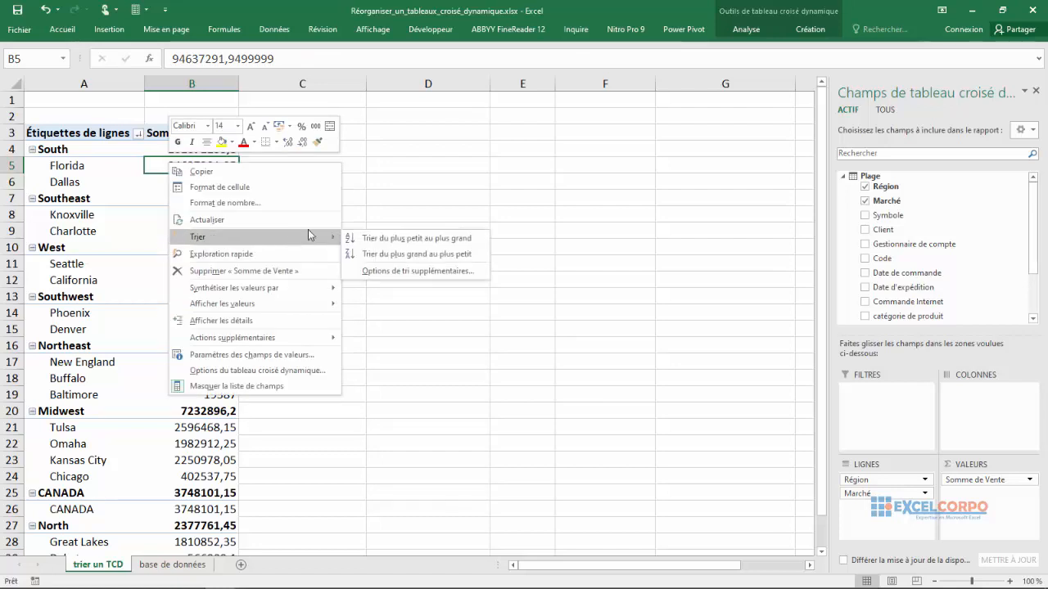
left_click(78, 35)
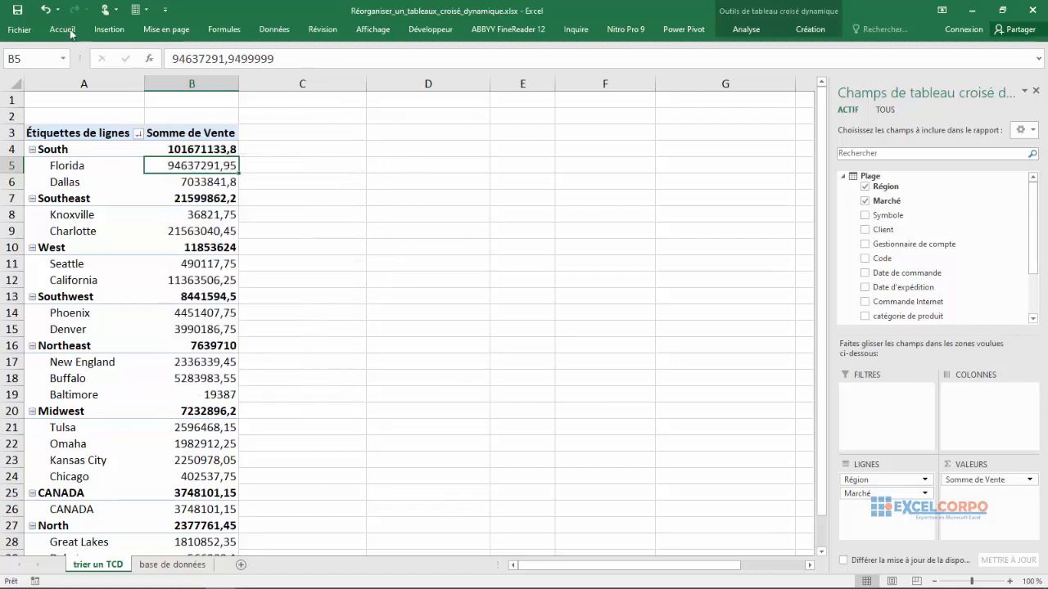
left_click(71, 31)
left_click(71, 32)
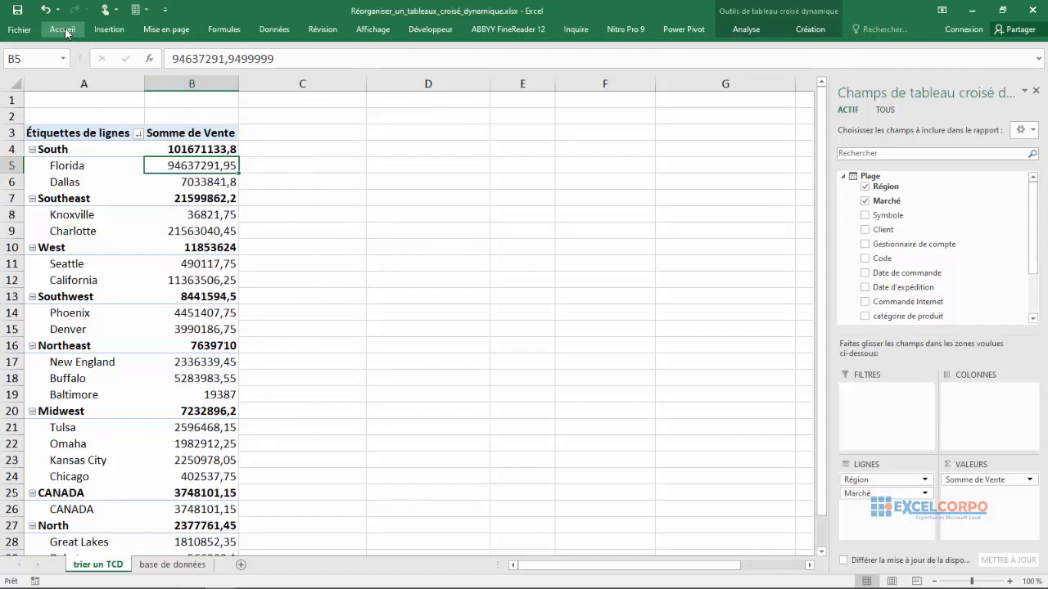
left_click(65, 30)
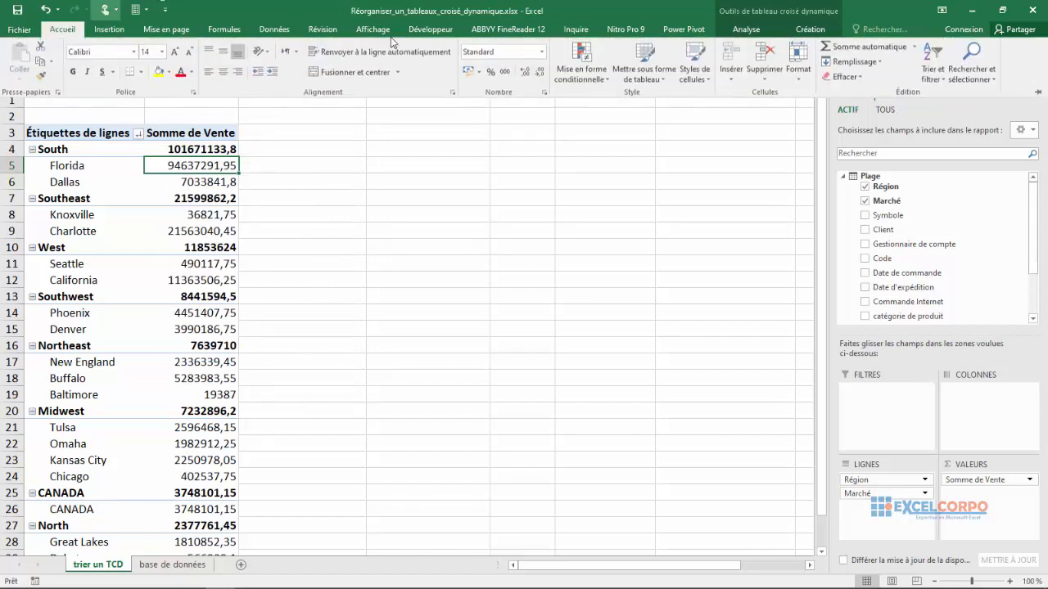
left_click(933, 72)
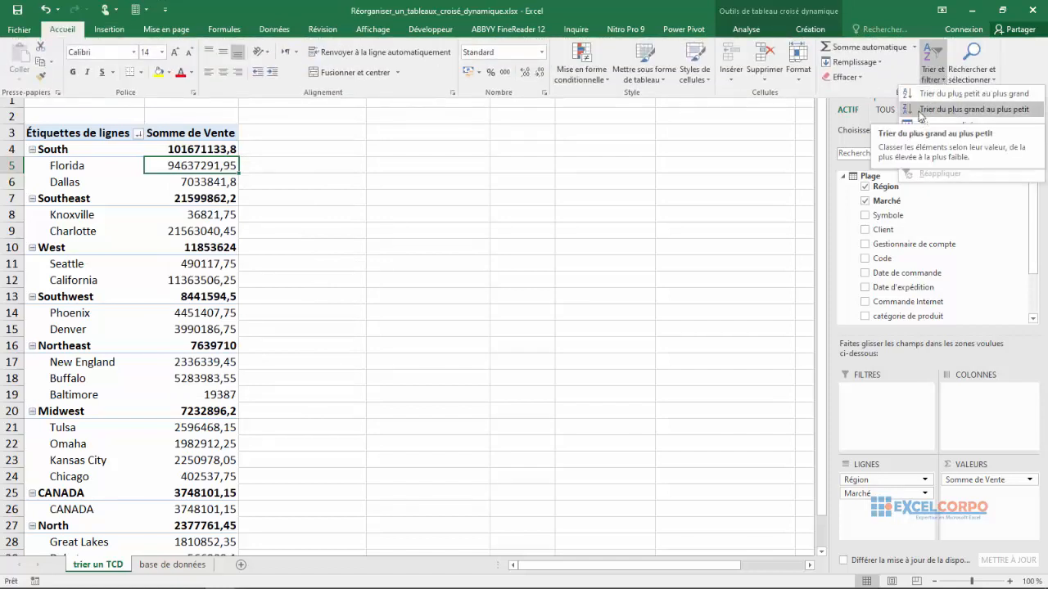
left_click(921, 114)
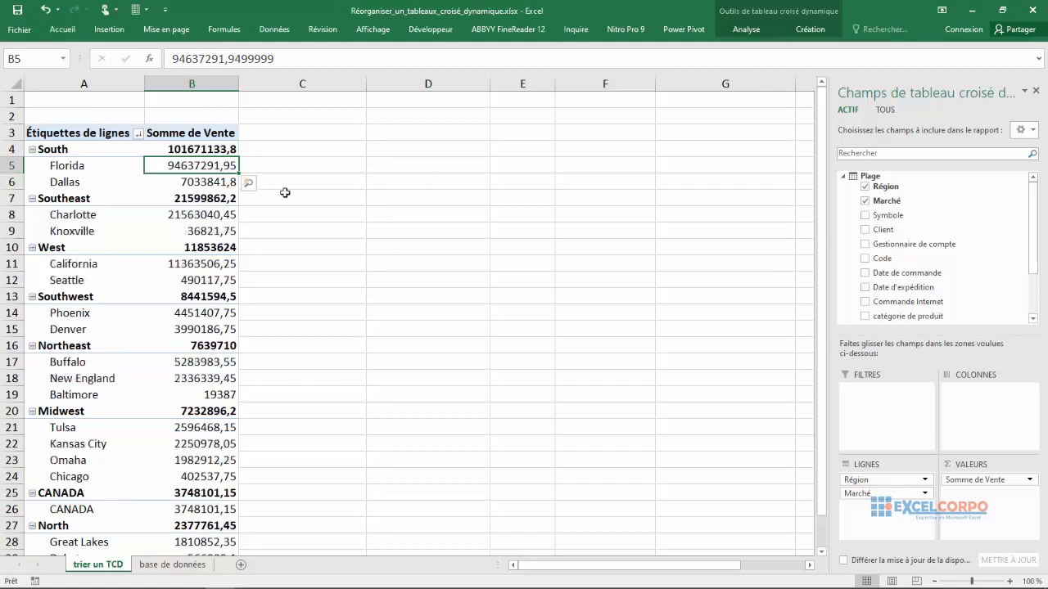
left_click(74, 169)
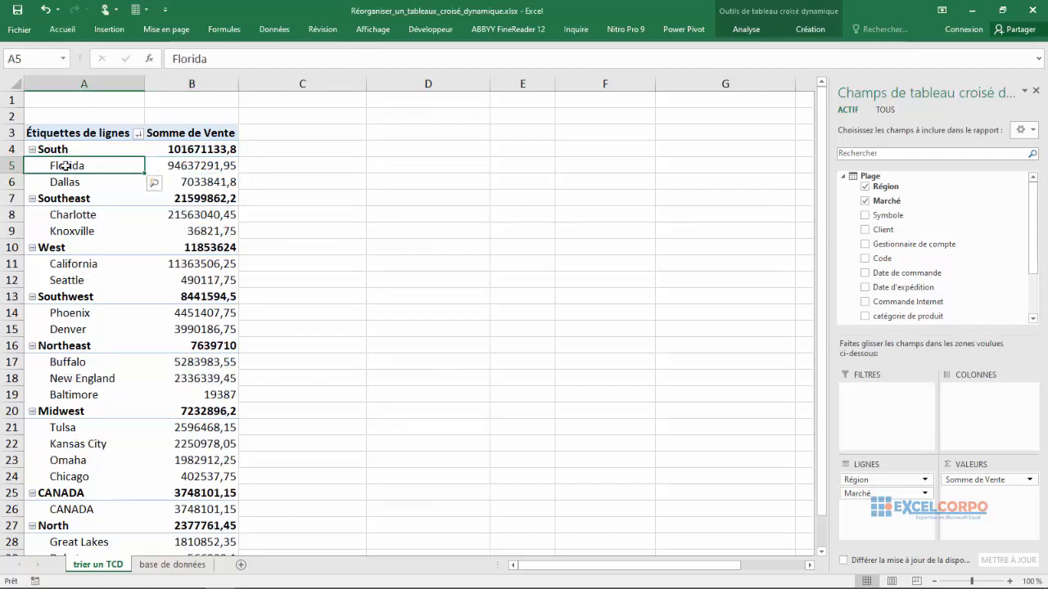
Step: Choose the Marché field in the row label sort options and sort its labels from A to Z
left_click(191, 166)
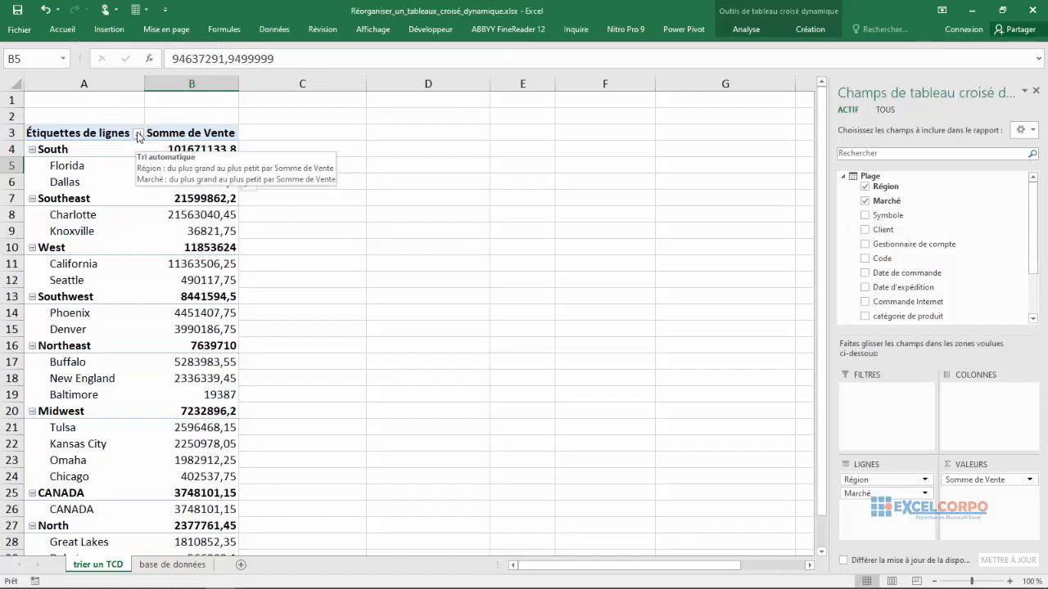
left_click(138, 135)
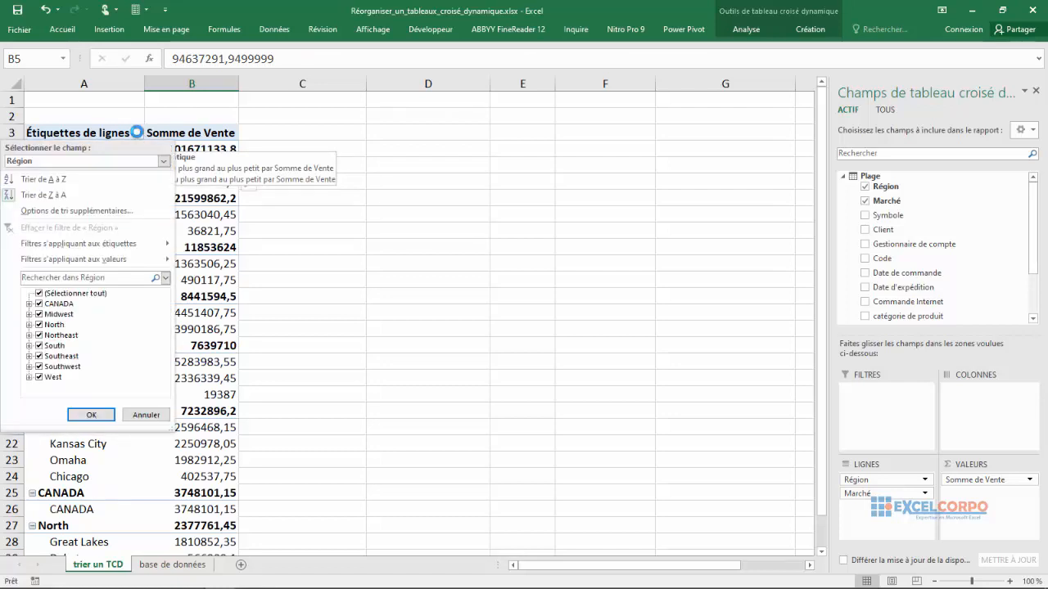
left_click(65, 198)
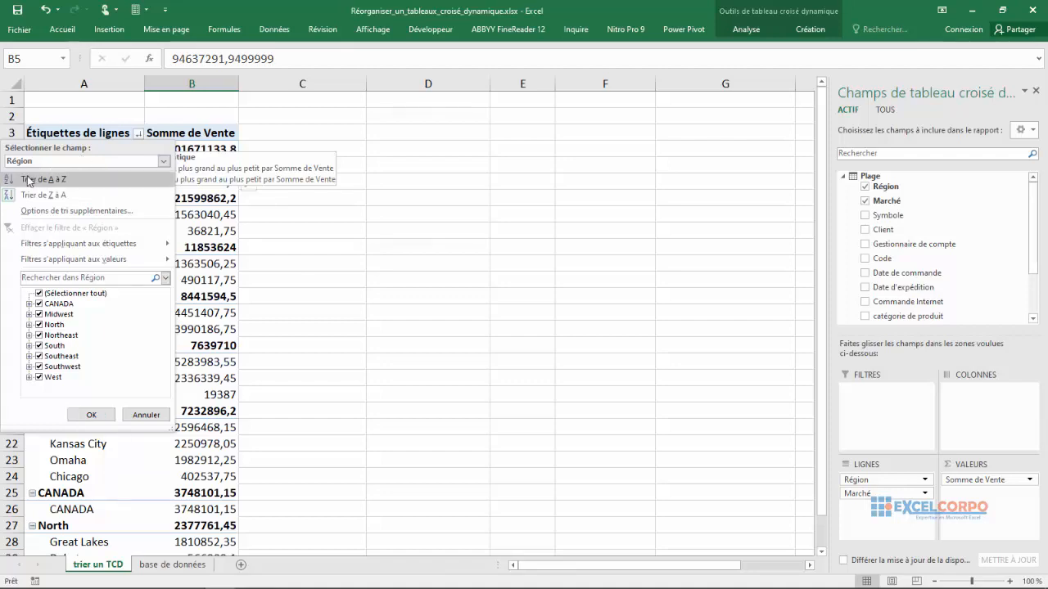
left_click(163, 162)
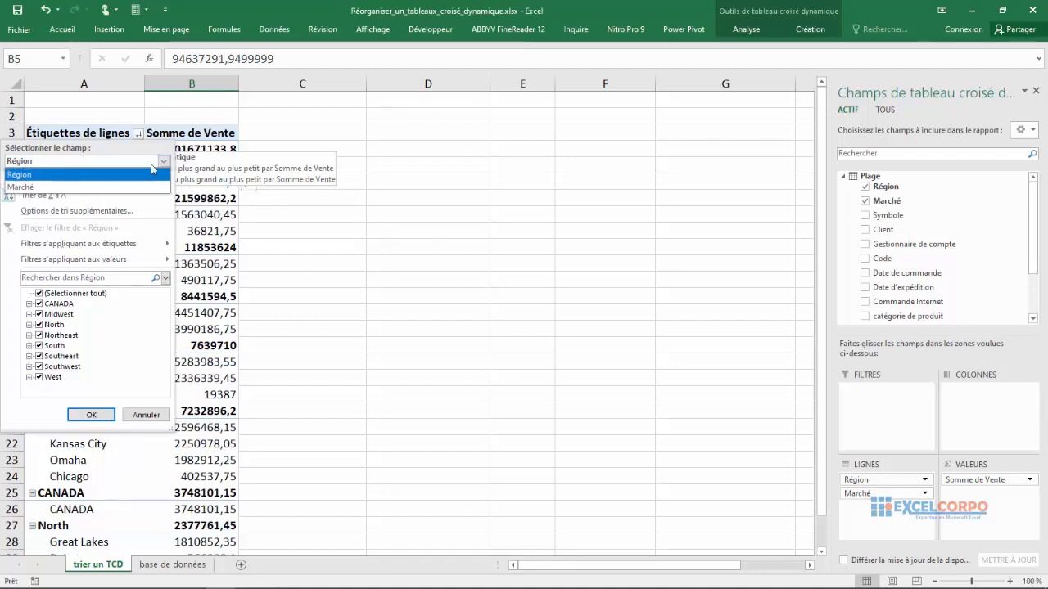
left_click(73, 188)
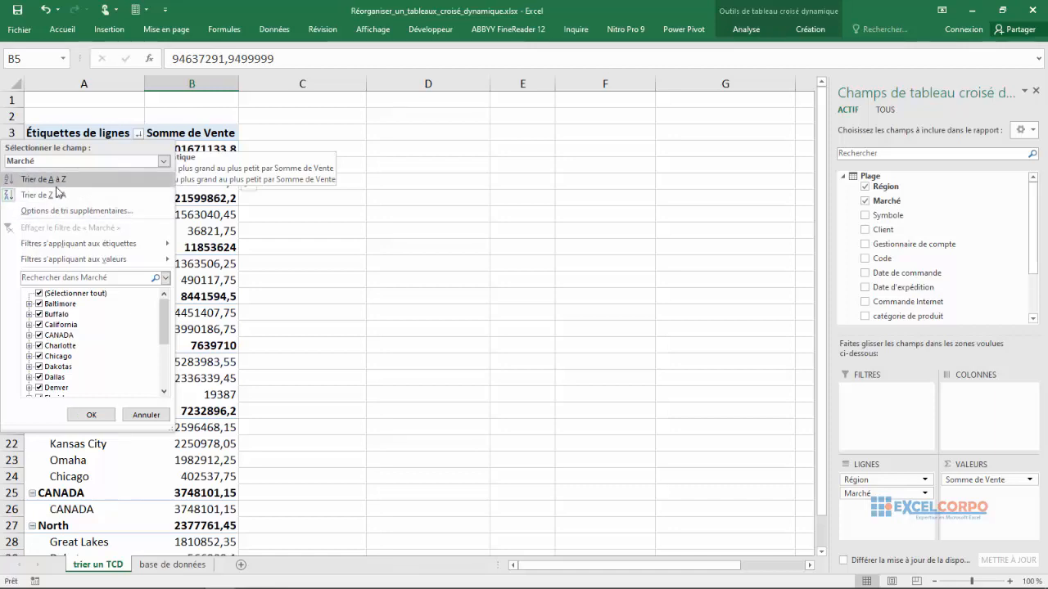
left_click(54, 180)
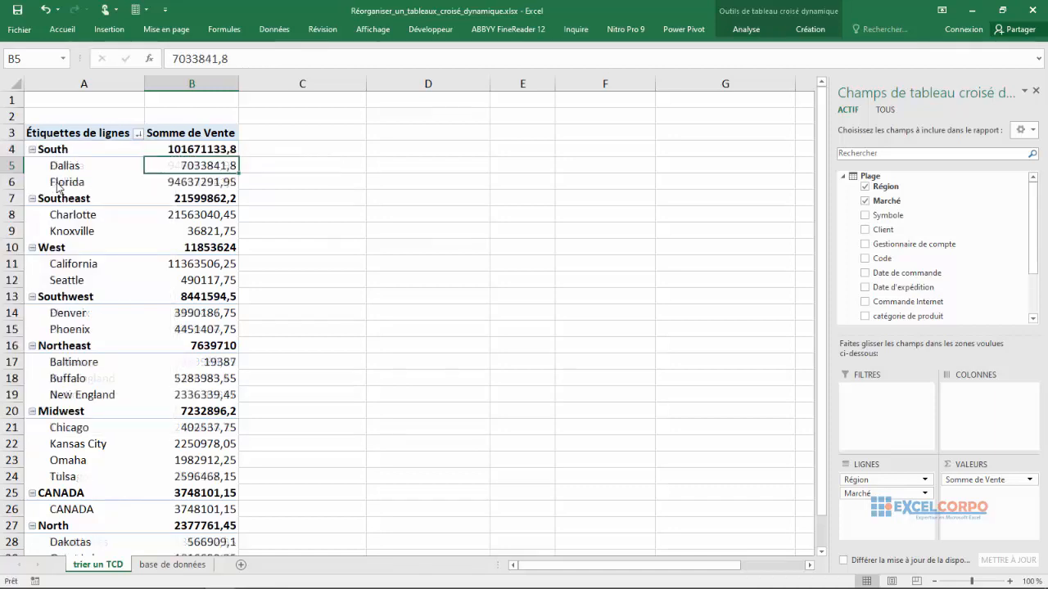
Step: Sort the Région row labels in ascending order, from A to Z
left_click(139, 134)
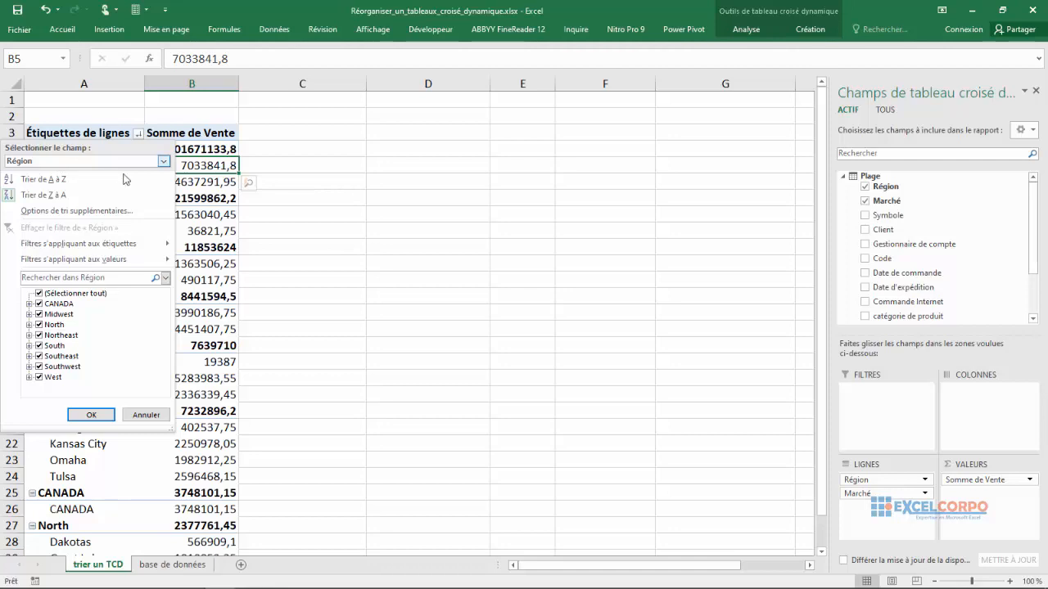
left_click(43, 180)
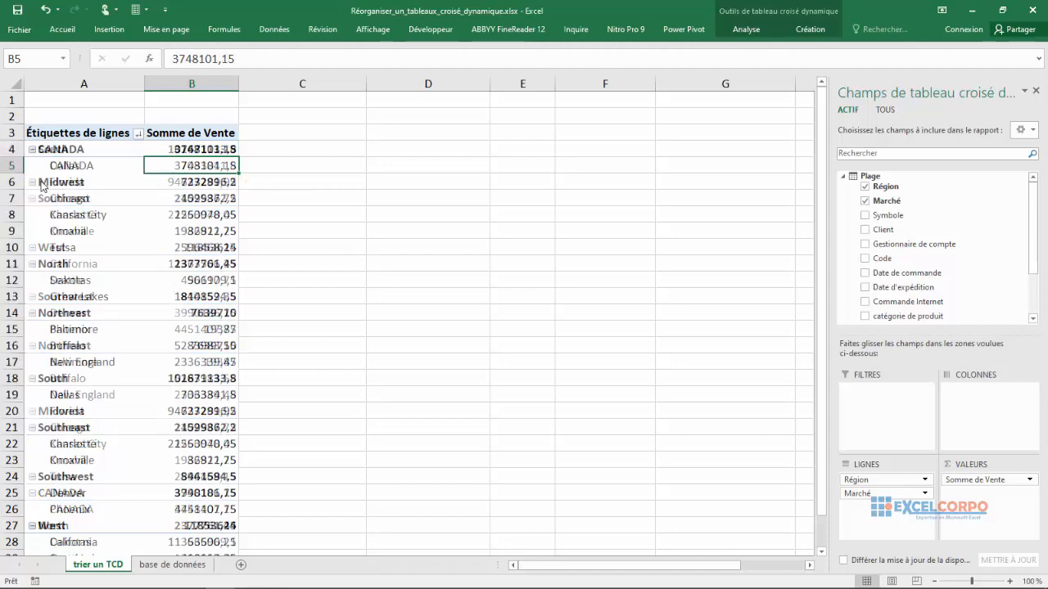
left_click(216, 188)
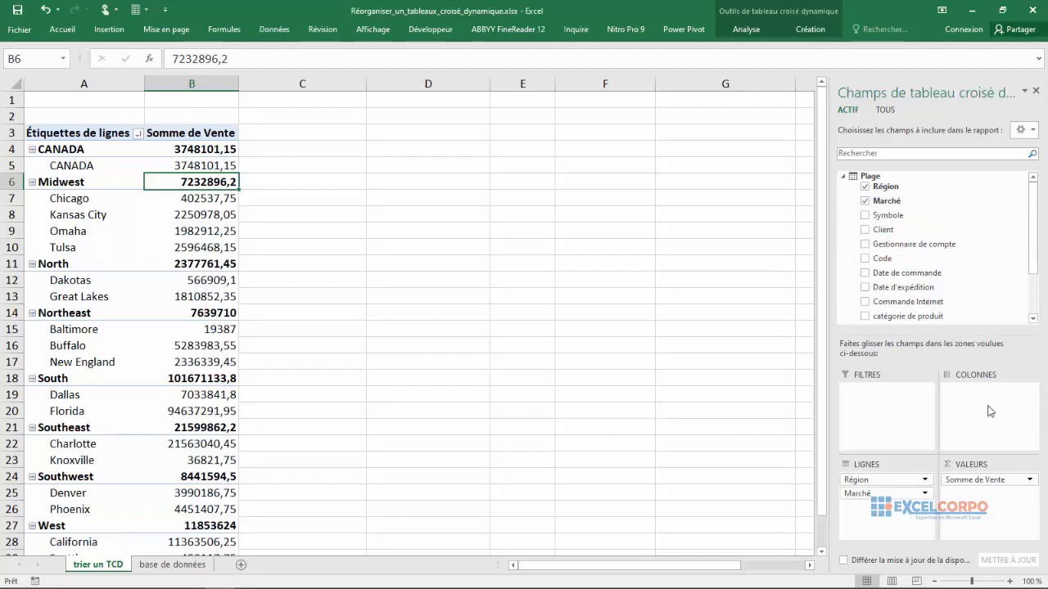
Step: View the sort and filter options offered for the Client and Marché fields in the pivot table's field list
left_click(1015, 232)
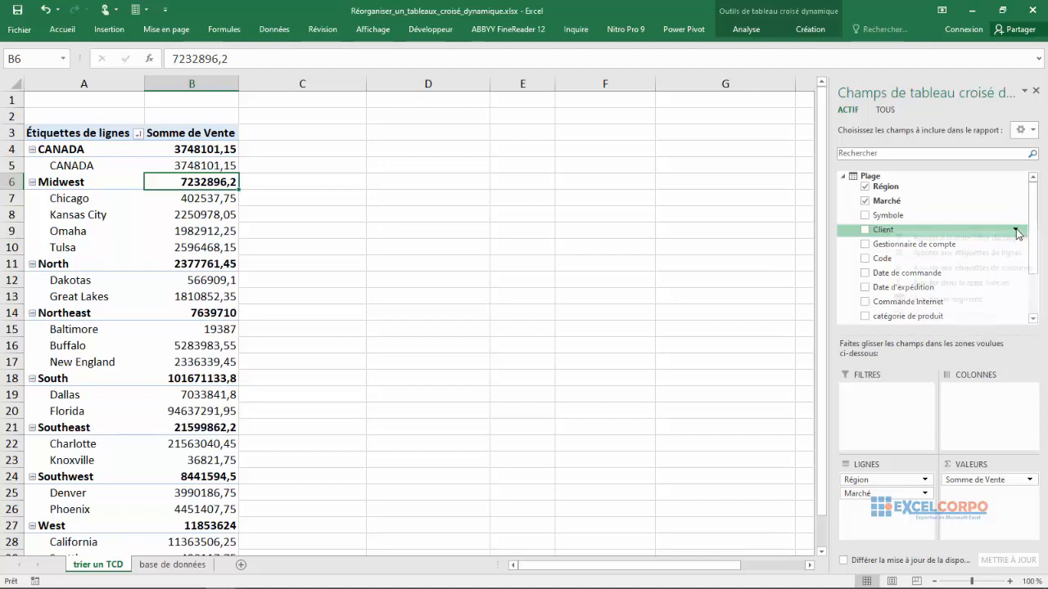
left_click(1016, 234)
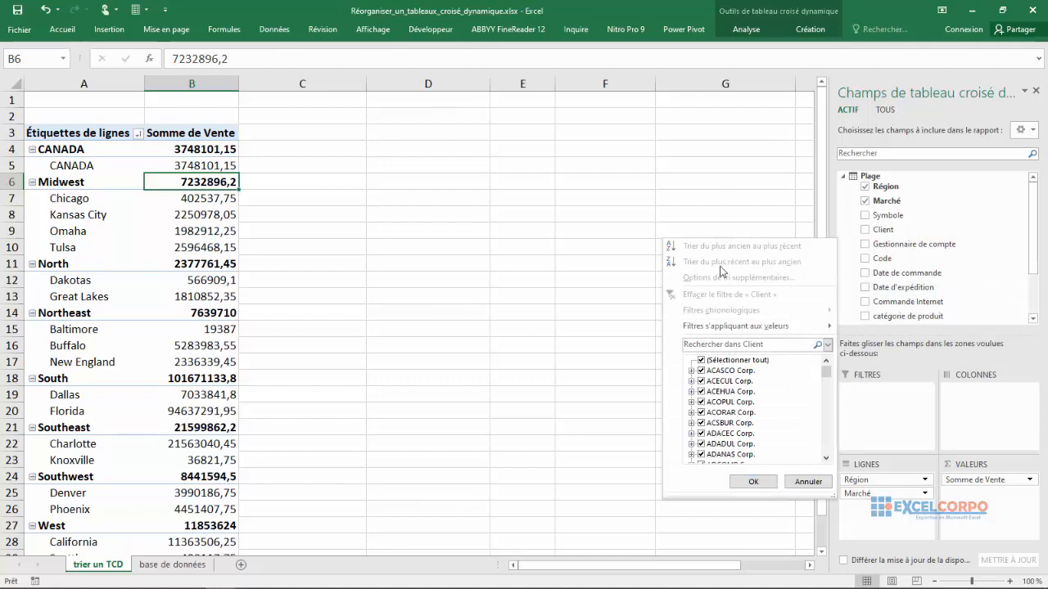
left_click(893, 205)
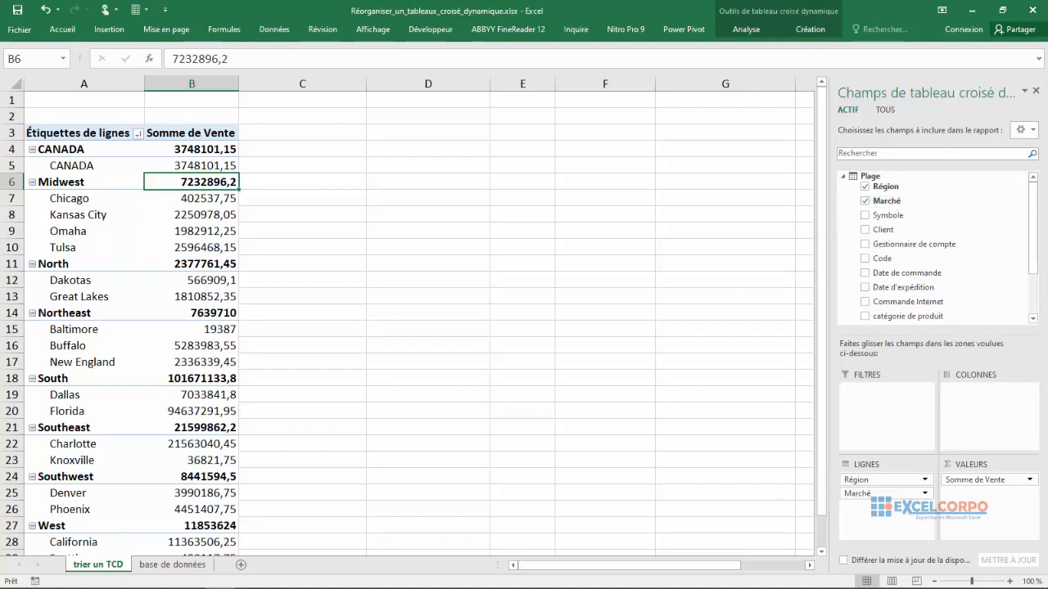
left_click(1015, 201)
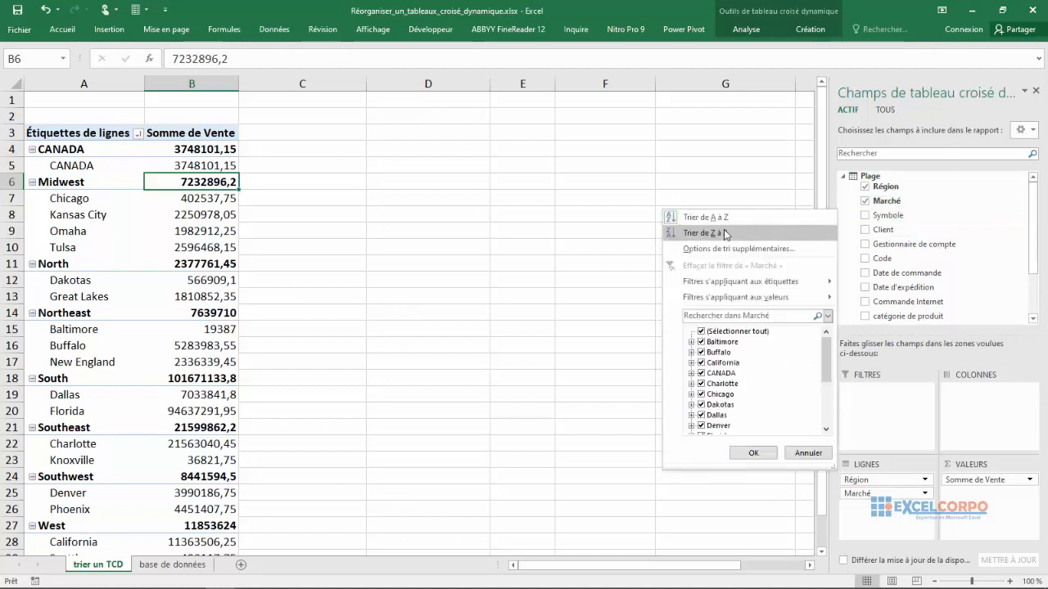